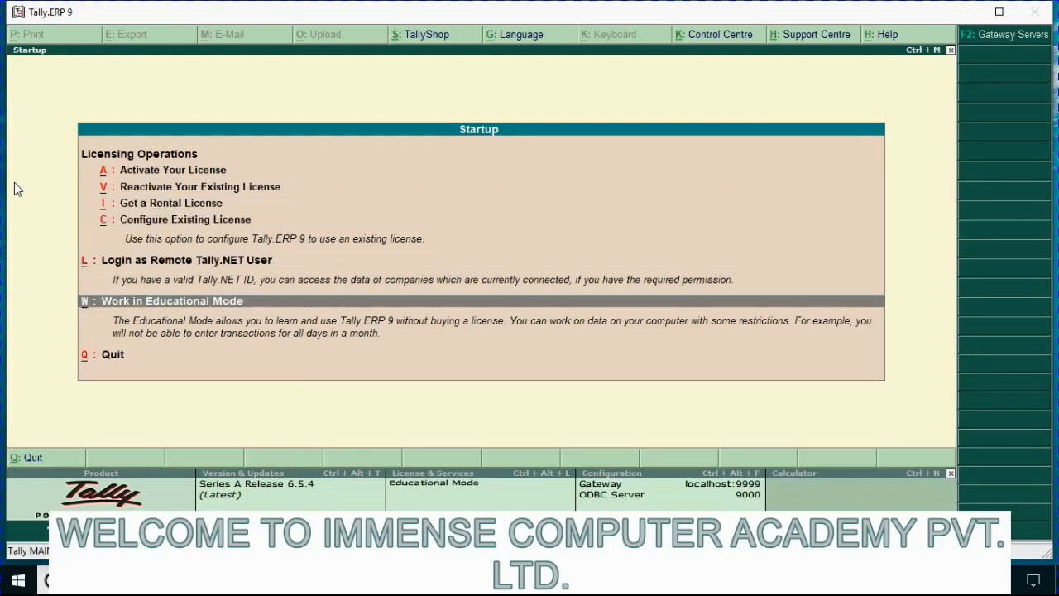
Start in educational mode and load the company IMMENSE COMPUTER ACADEMY PVT. LTD. from the company list
key(Return)
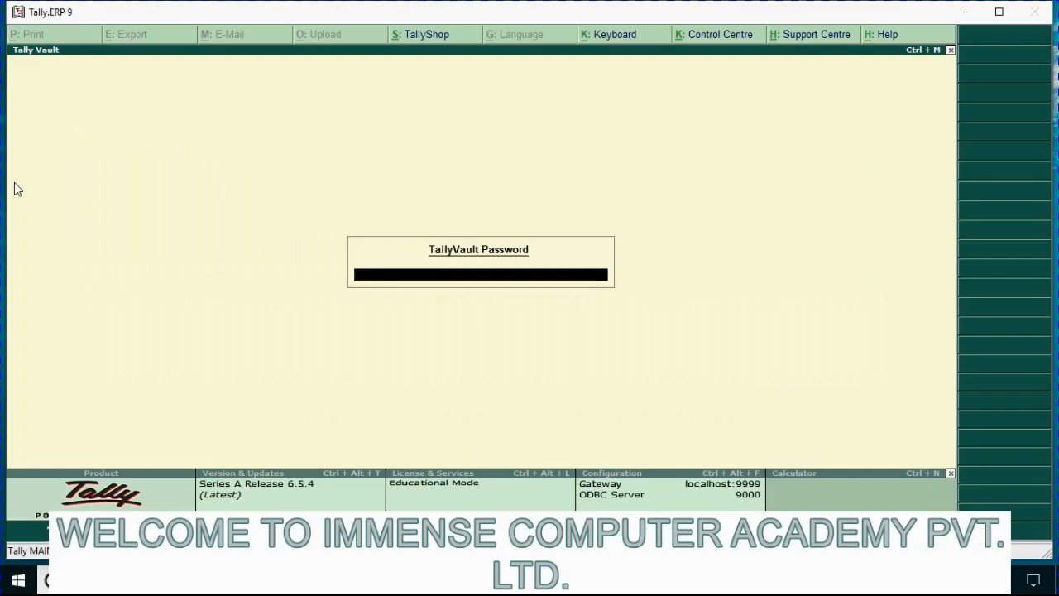
key(Return)
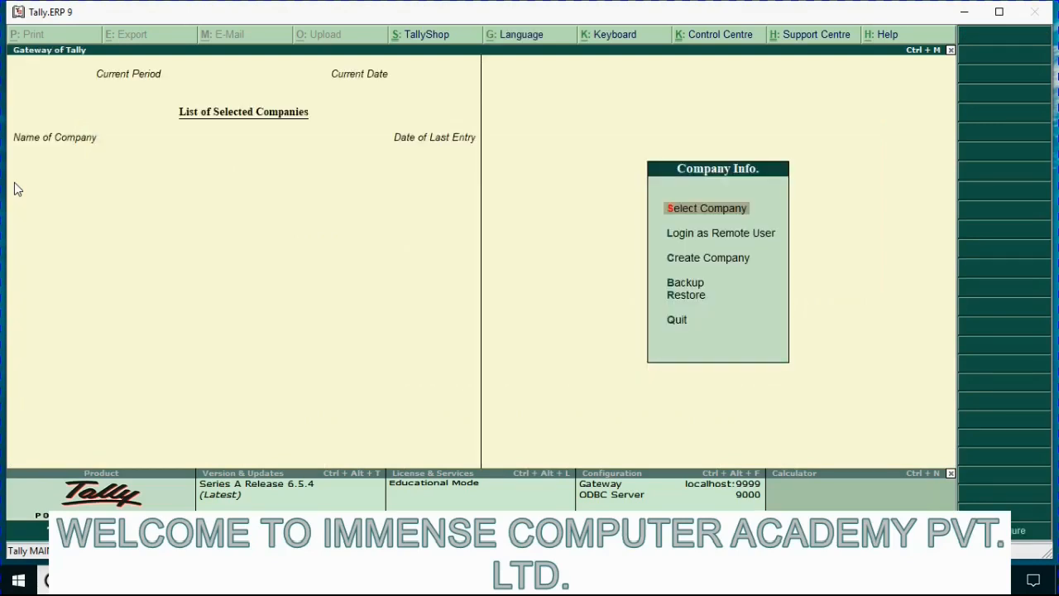
key(Return)
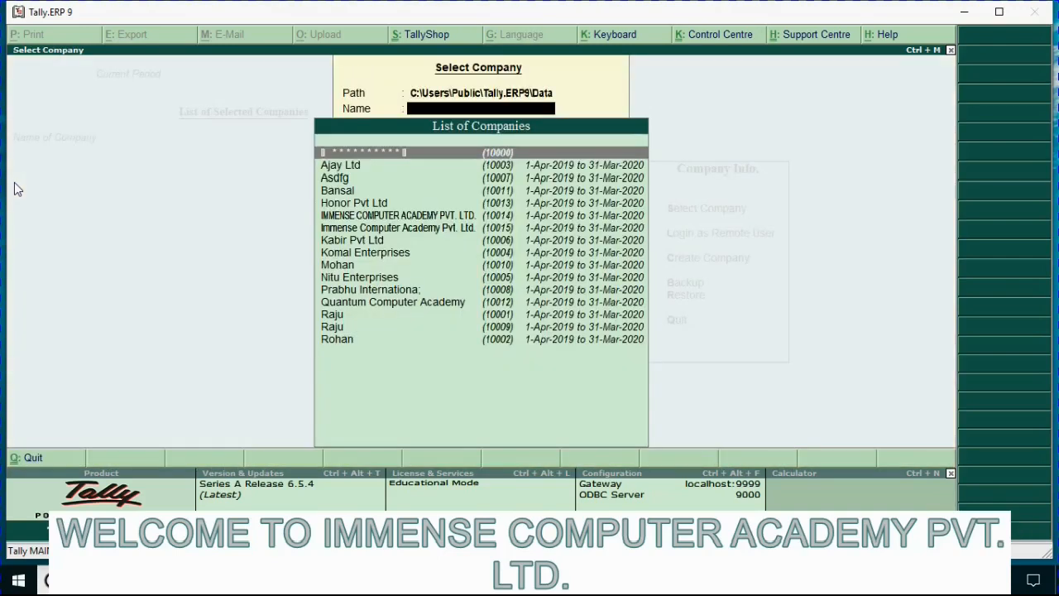
key(Down)
key(Down)
key(Down)
key(Down)
key(Down)
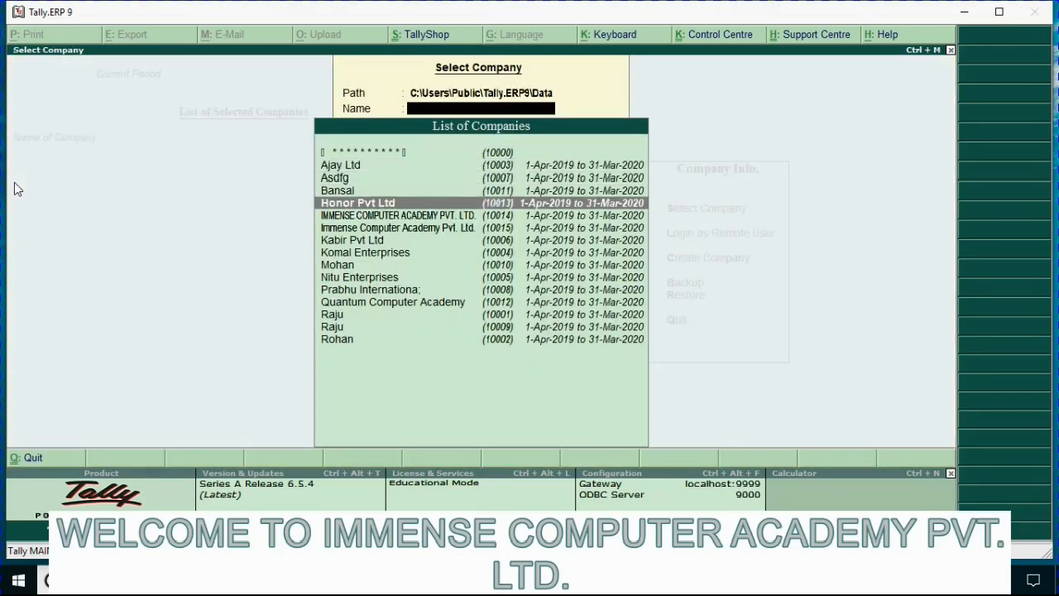
key(Return)
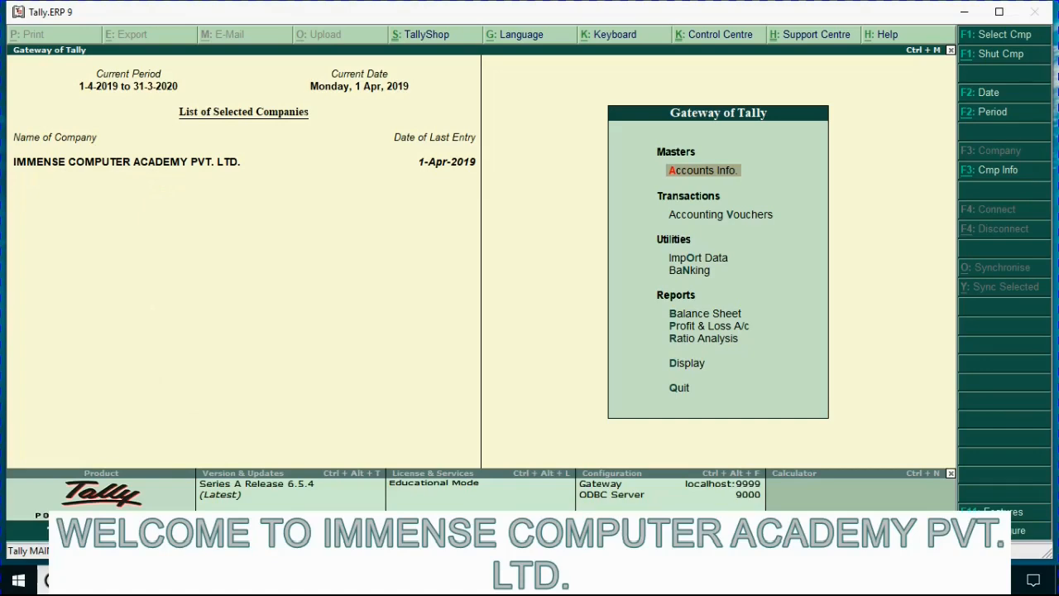
Switch to the PDF notes and review the debit note example about returning goods to Delhi Ltd
mouse_move(363, 580)
click(362, 538)
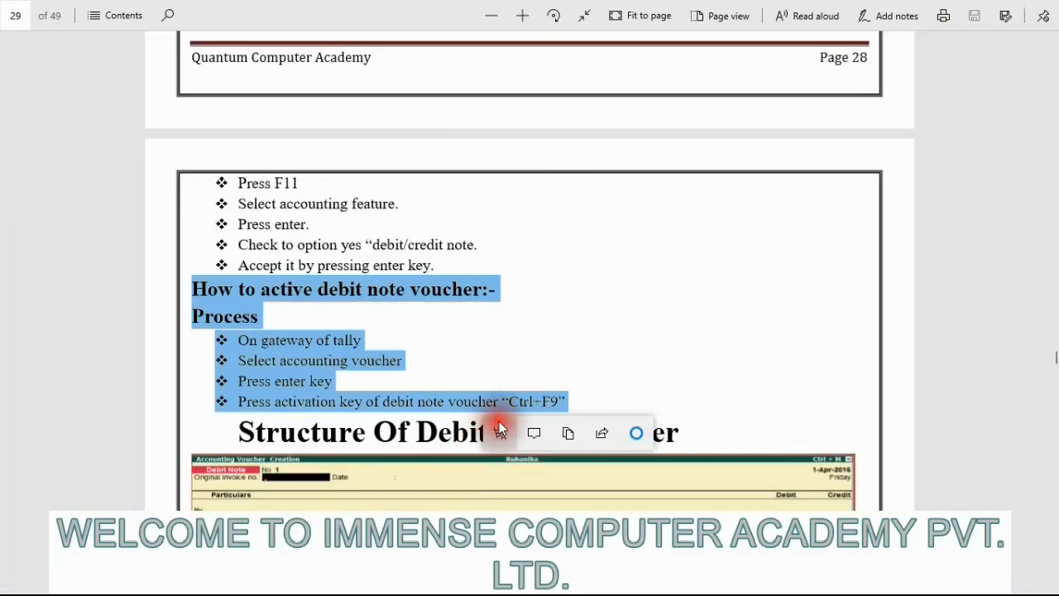
click(599, 357)
scroll(598, 357, down, 7)
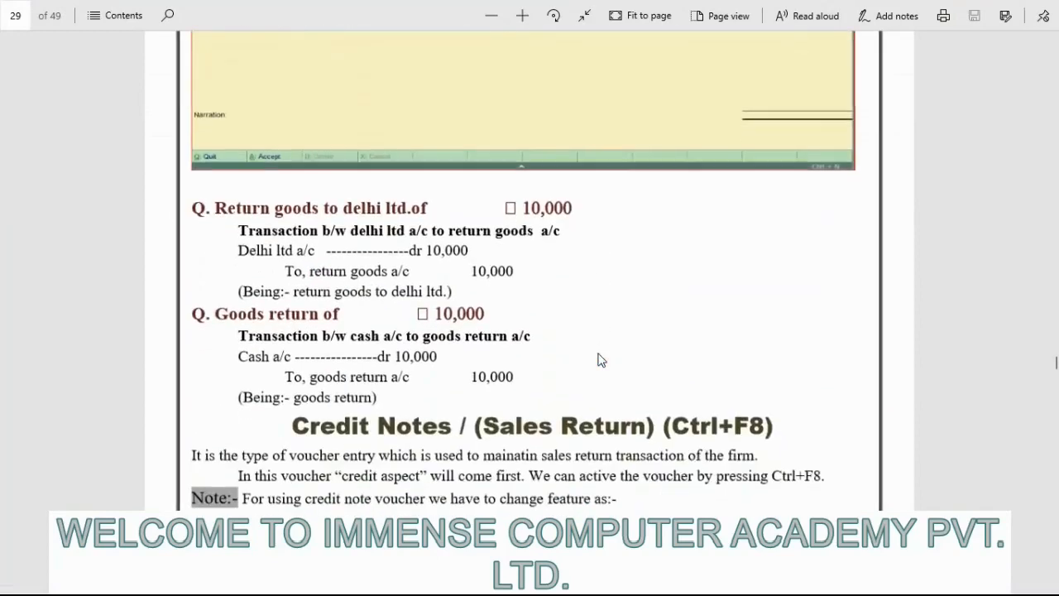
scroll(598, 359, up, 3)
click(335, 384)
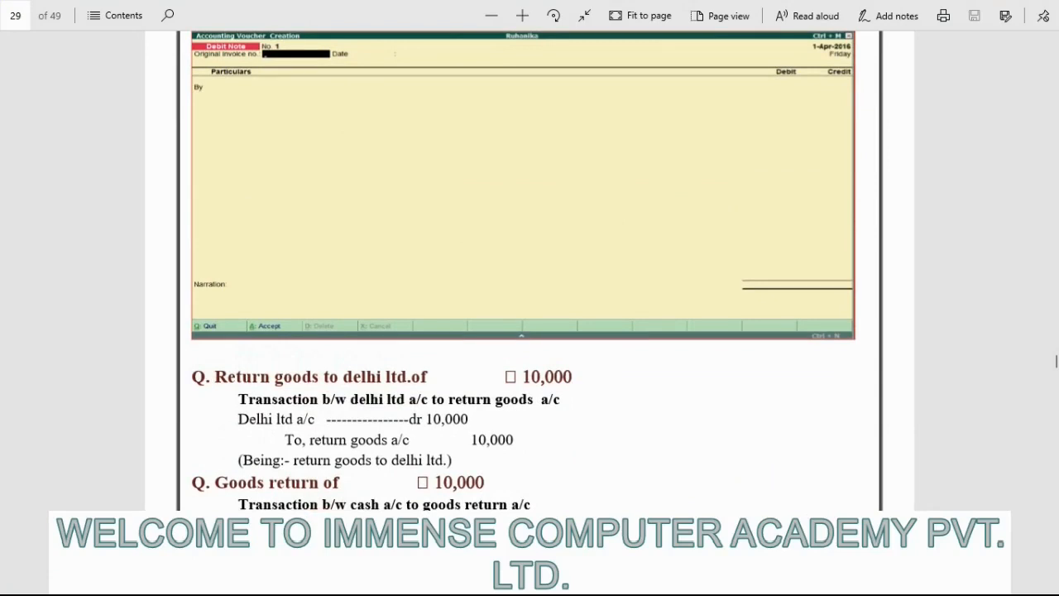
Switch back to Tally.ERP 9 and open multiple-ledger alteration for All Items, going to the first empty row
key(alt+Tab)
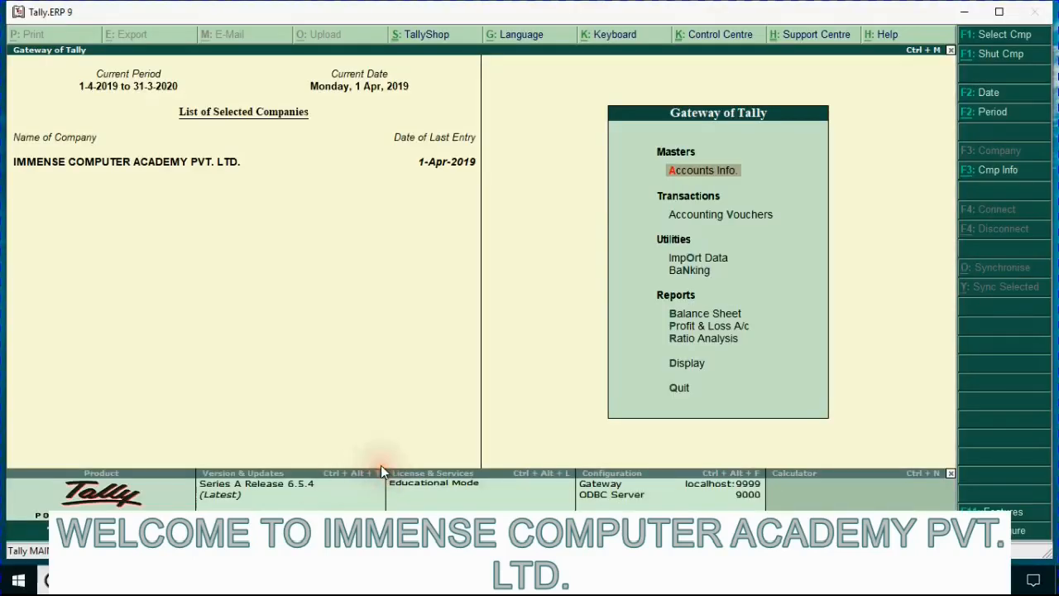
key(Return)
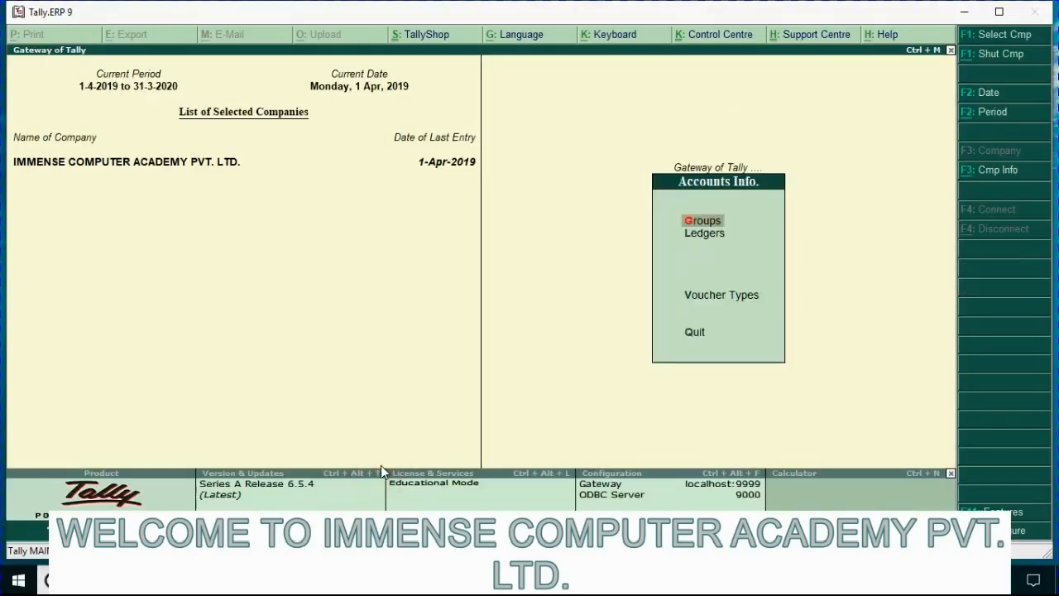
key(Down)
key(Return)
key(Up)
key(Up)
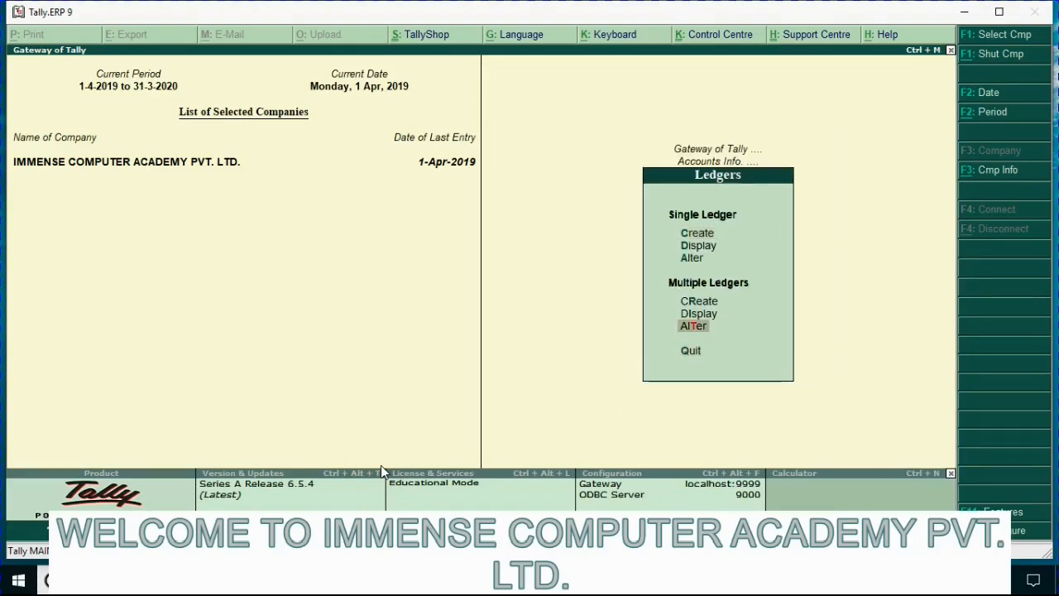
key(Return)
key(Return)
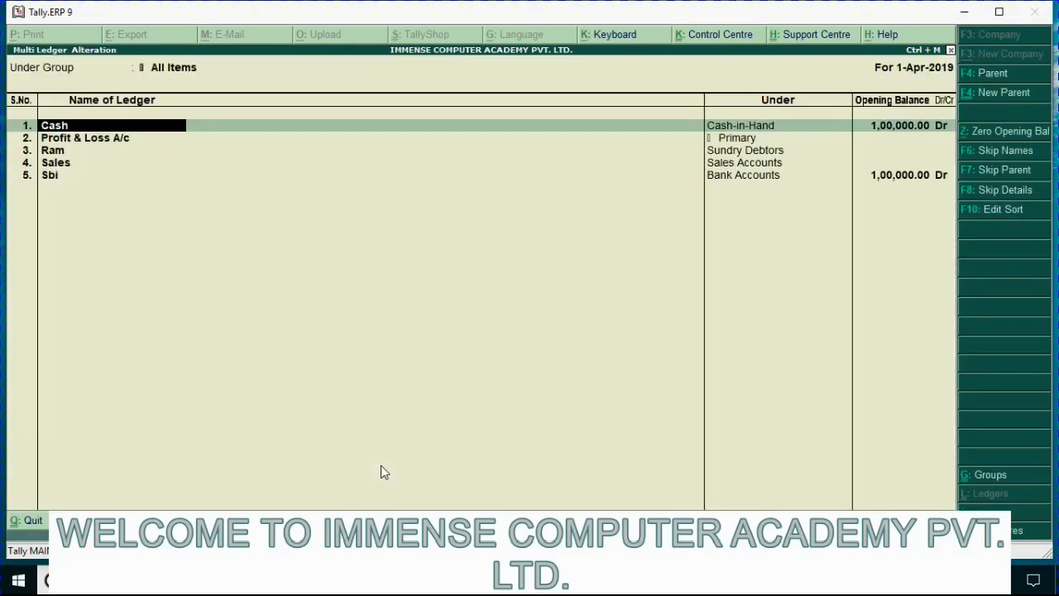
key(Down)
key(Down)
key(Down)
key(Down)
key(Down)
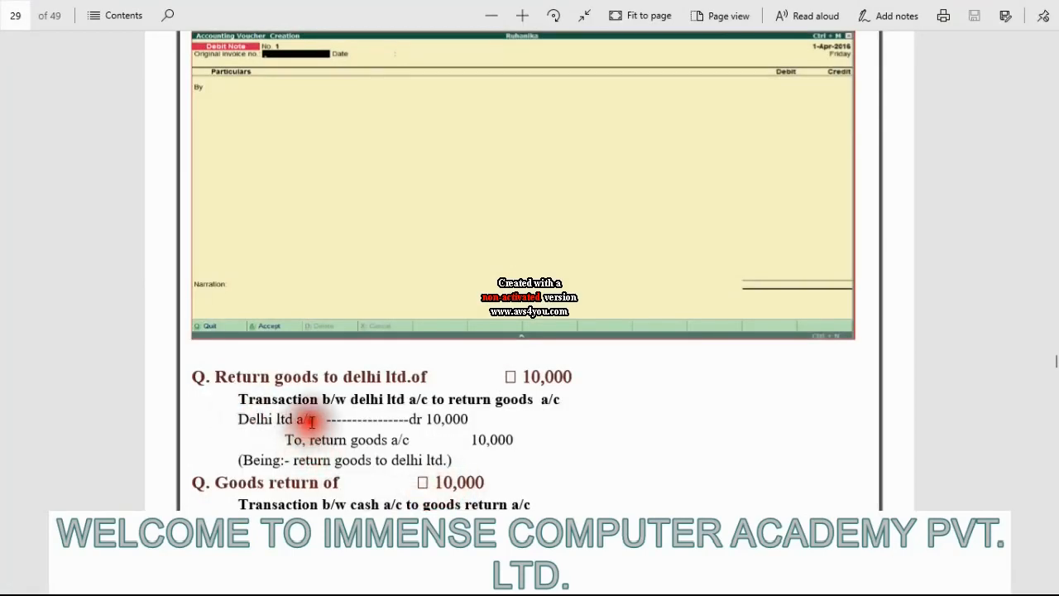
In the PDF notes, highlight the account names "Delhi ltd" and "return goods" in the first debit note example
double_click(312, 422)
click(298, 422)
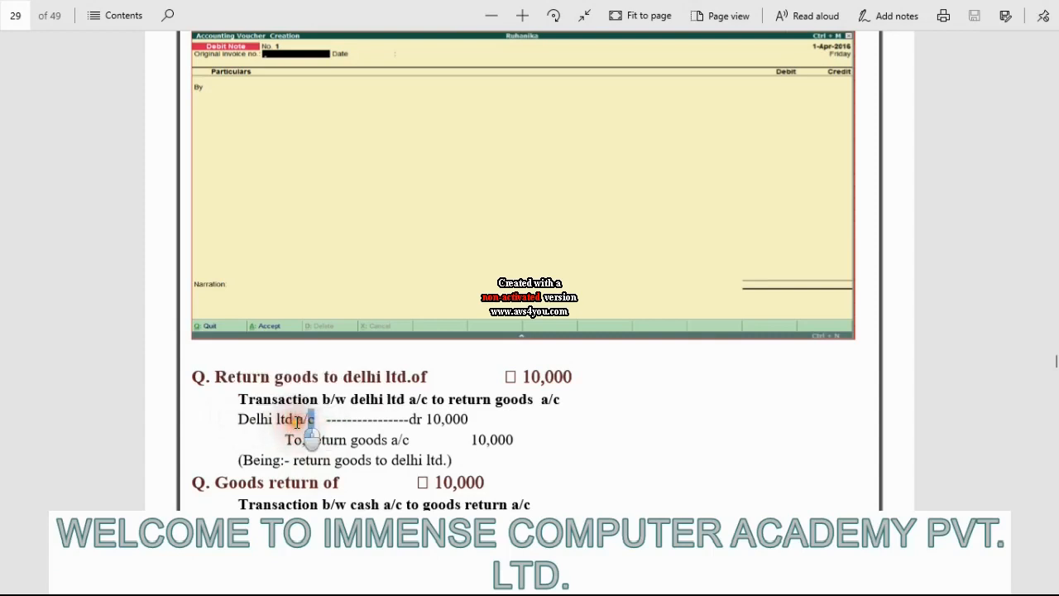
drag(294, 421, 238, 421)
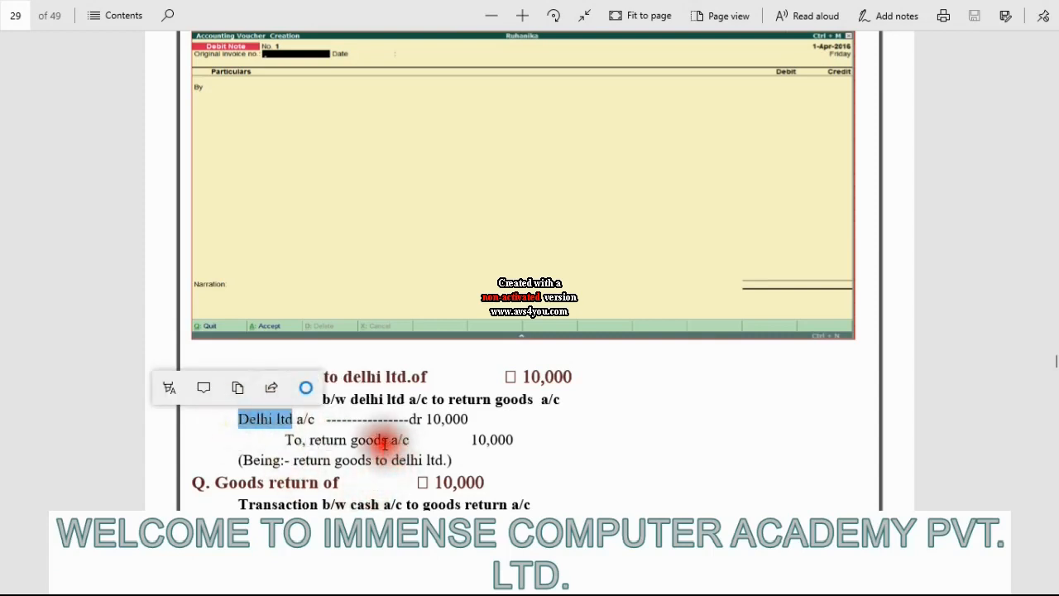
drag(386, 441, 316, 443)
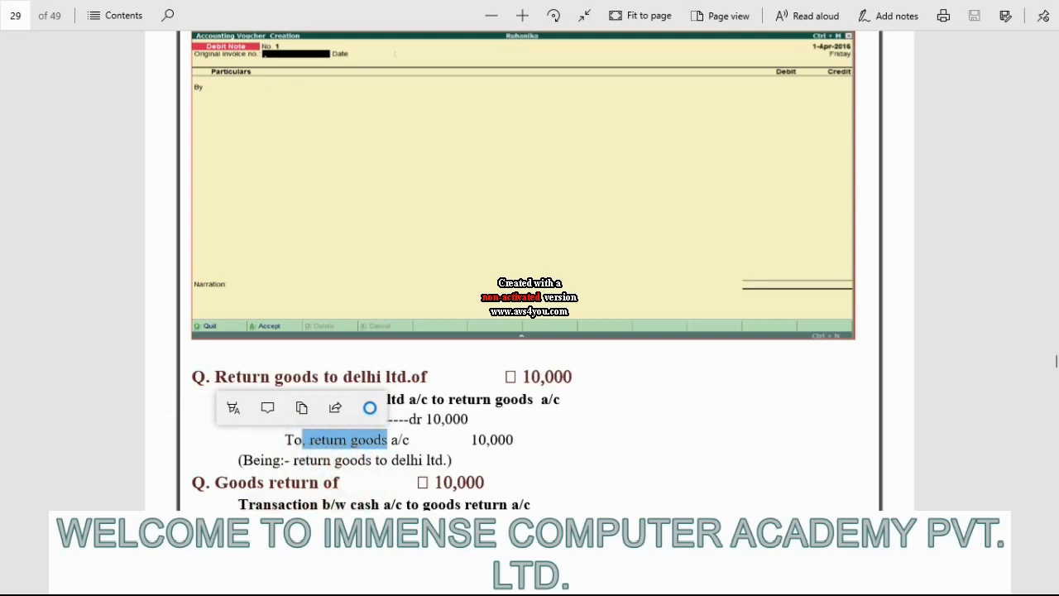
Back in Tally.ERP 9, add a ledger named "Delhi Ltd." under Sundry Creditors
key(alt+Tab)
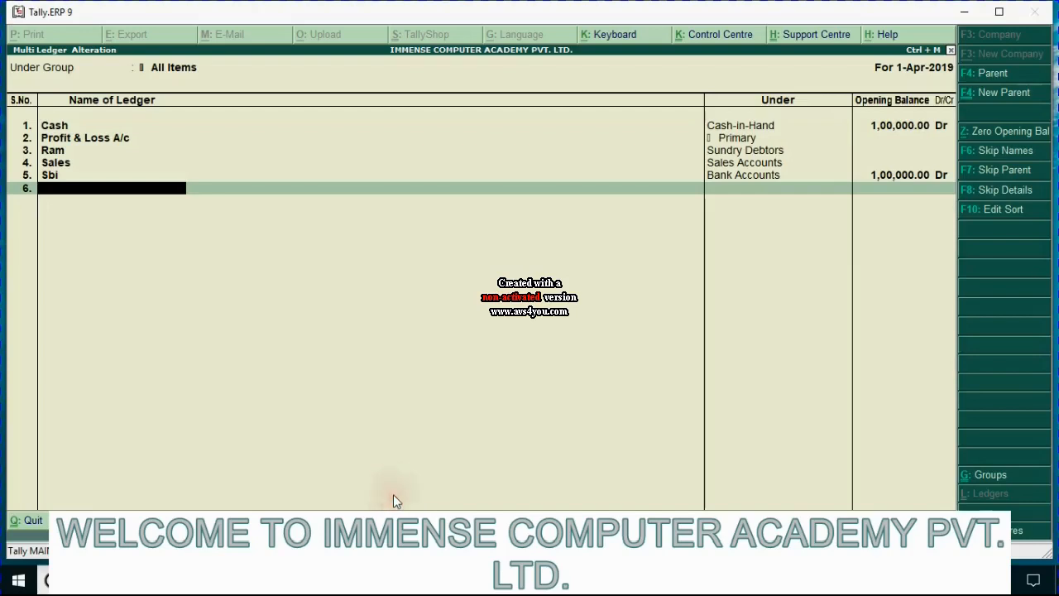
text(Delhi Ltd.)
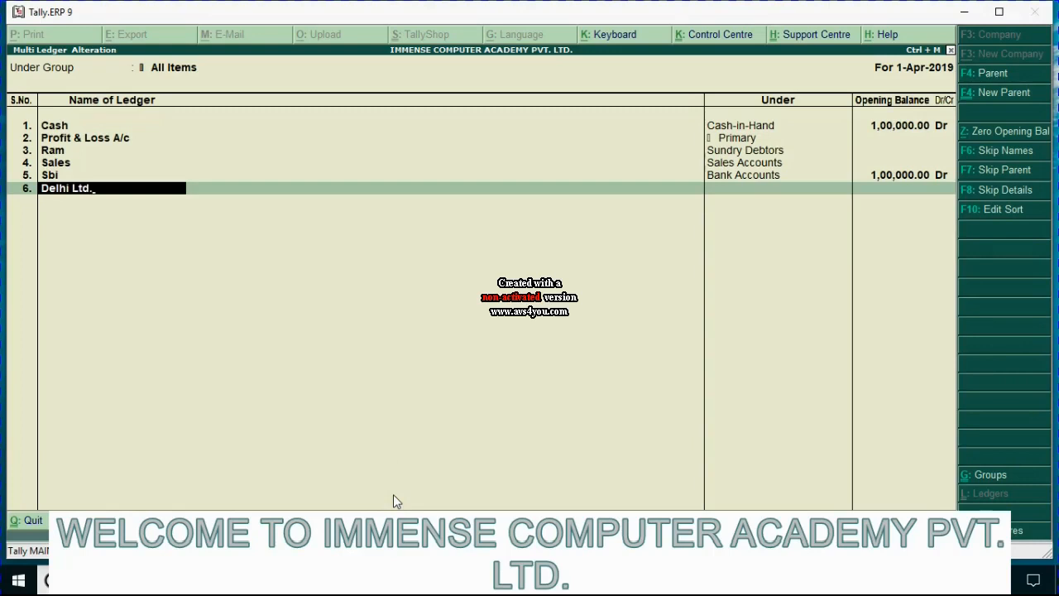
key(Return)
text(Sun)
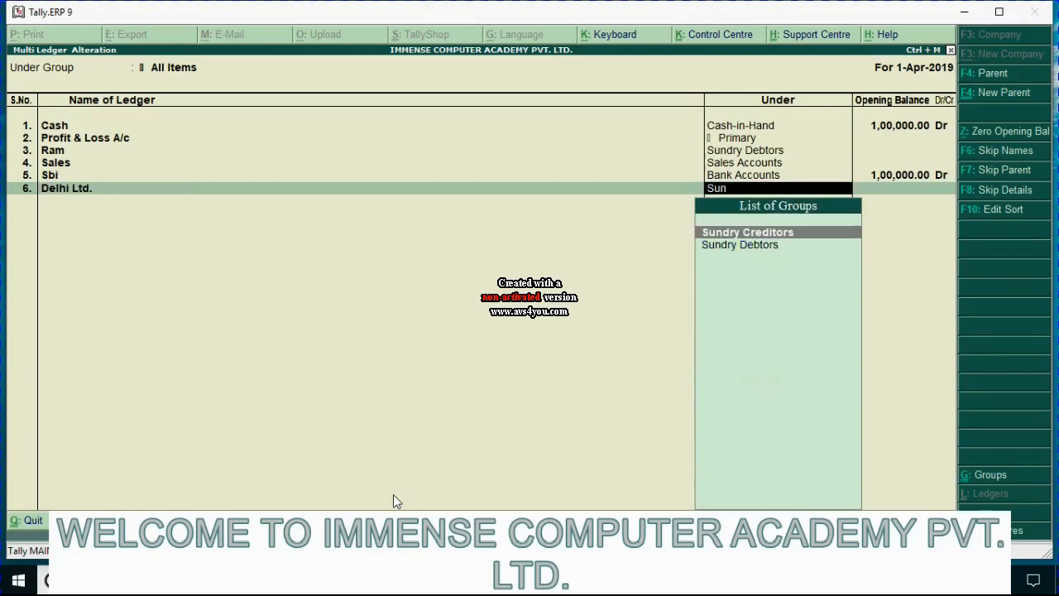
key(Return)
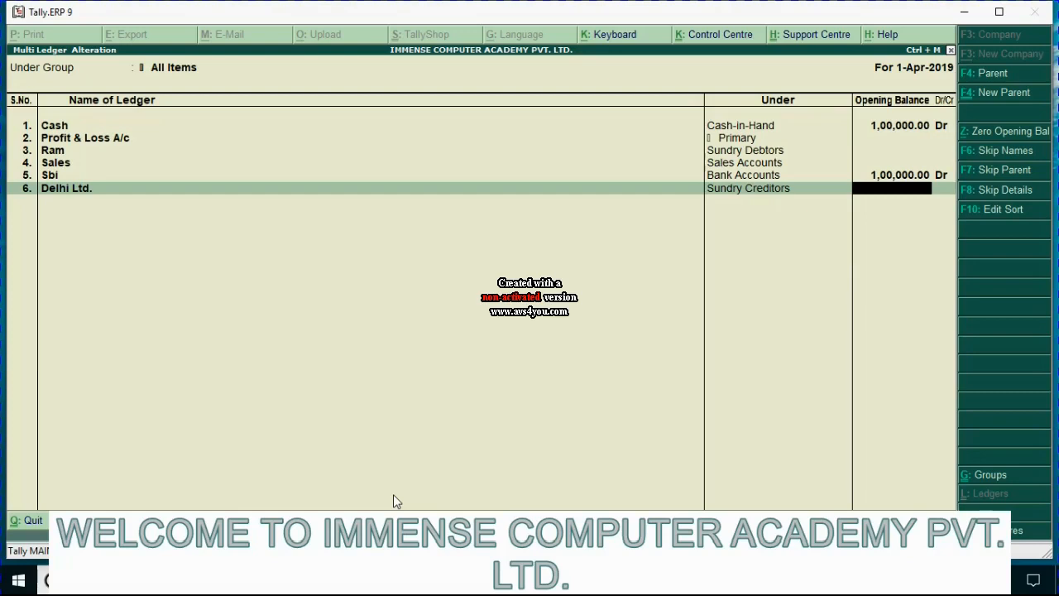
key(Return)
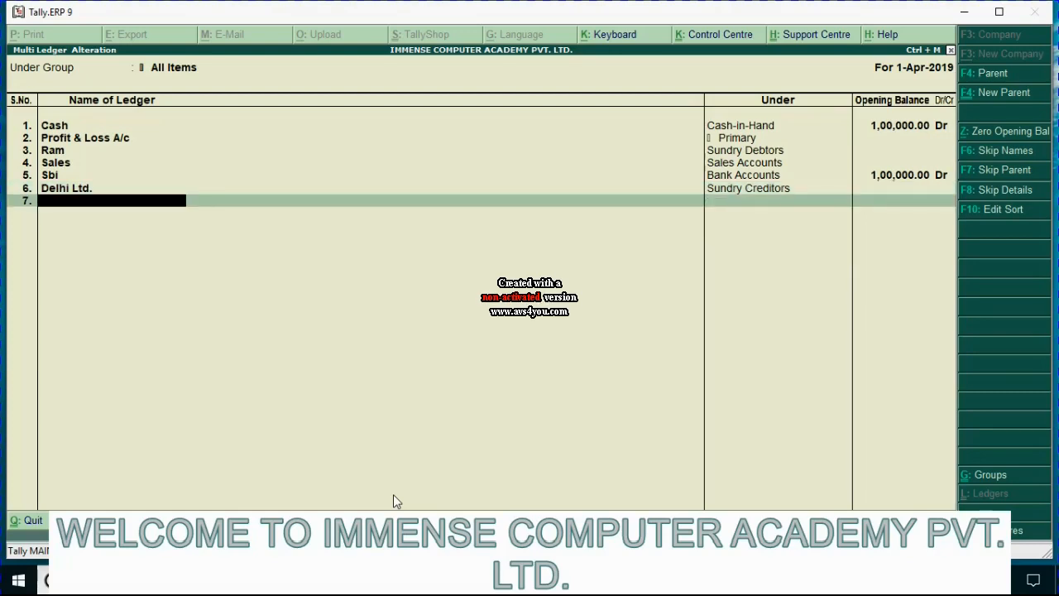
Add a ledger named "Purchase Return." under Purchase Accounts
text(Purchase Return.)
key(Return)
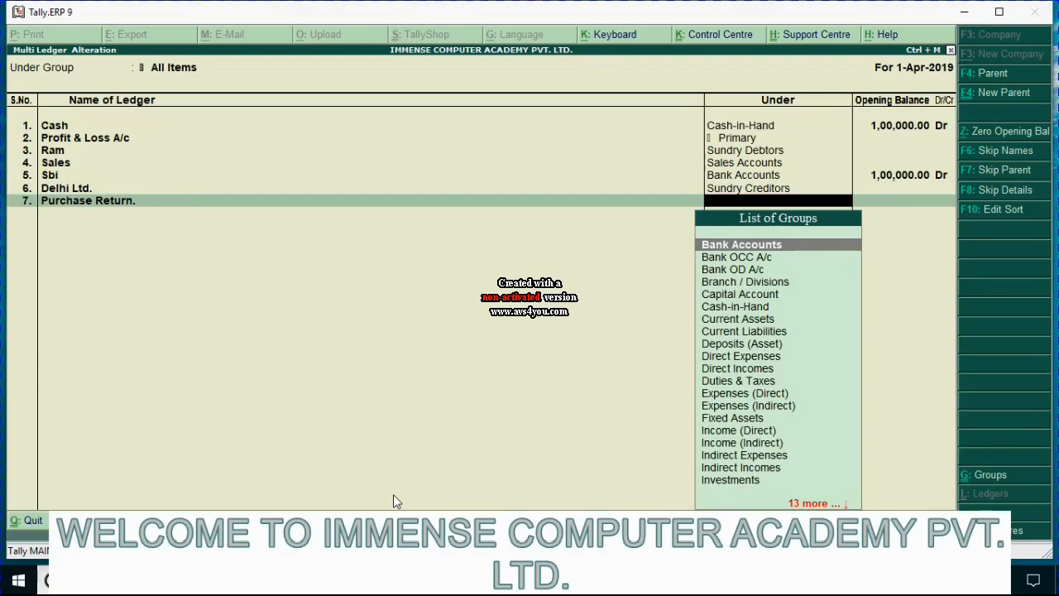
text(Pur)
key(Return)
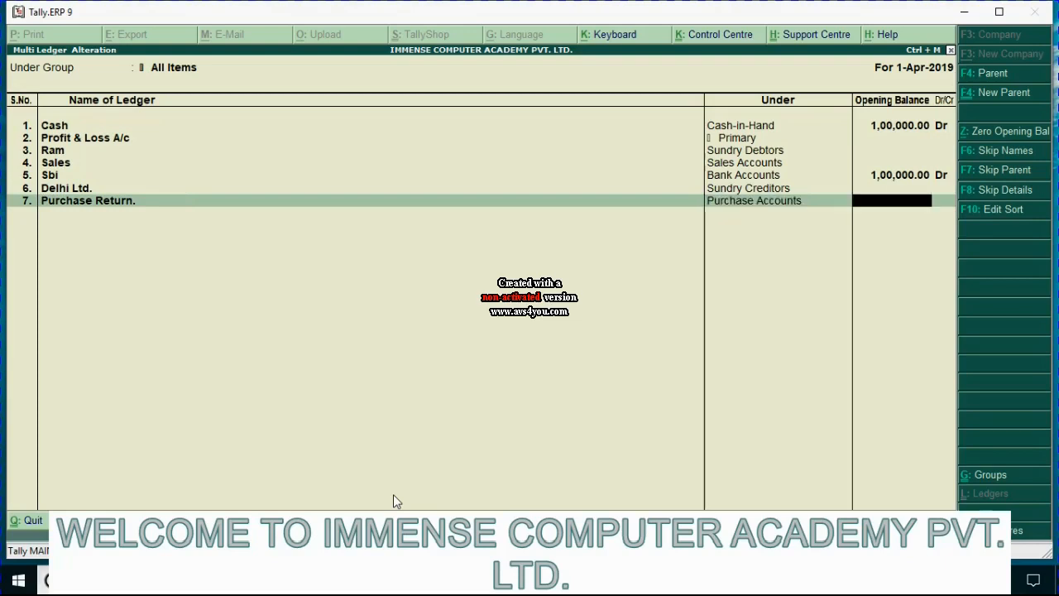
Set the Delhi Ltd. ledger's opening balance to 100000 Cr, leaving its bill-wise breakup on account
key(Up)
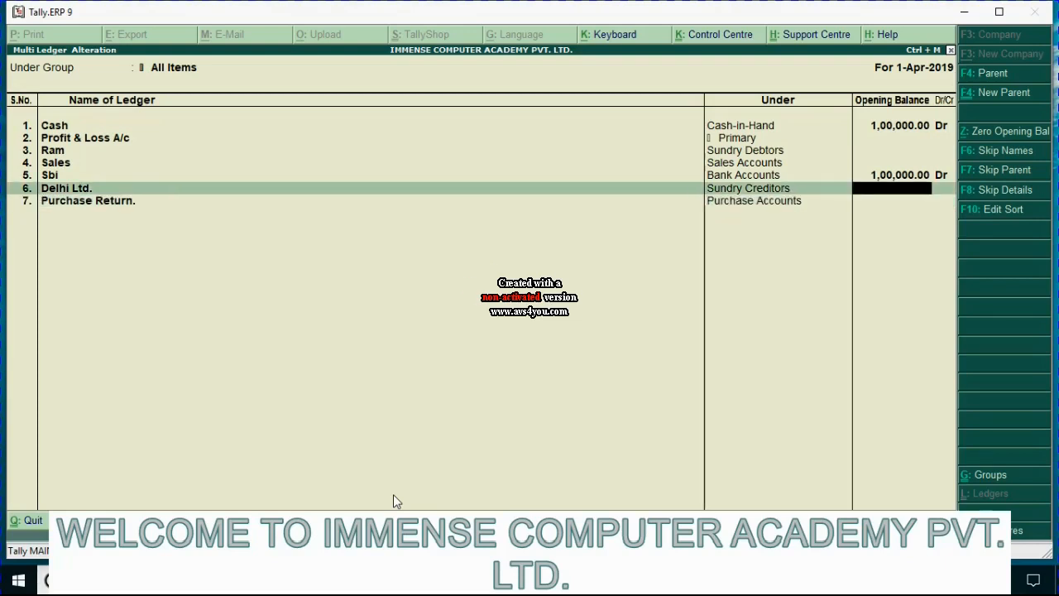
text(100000)
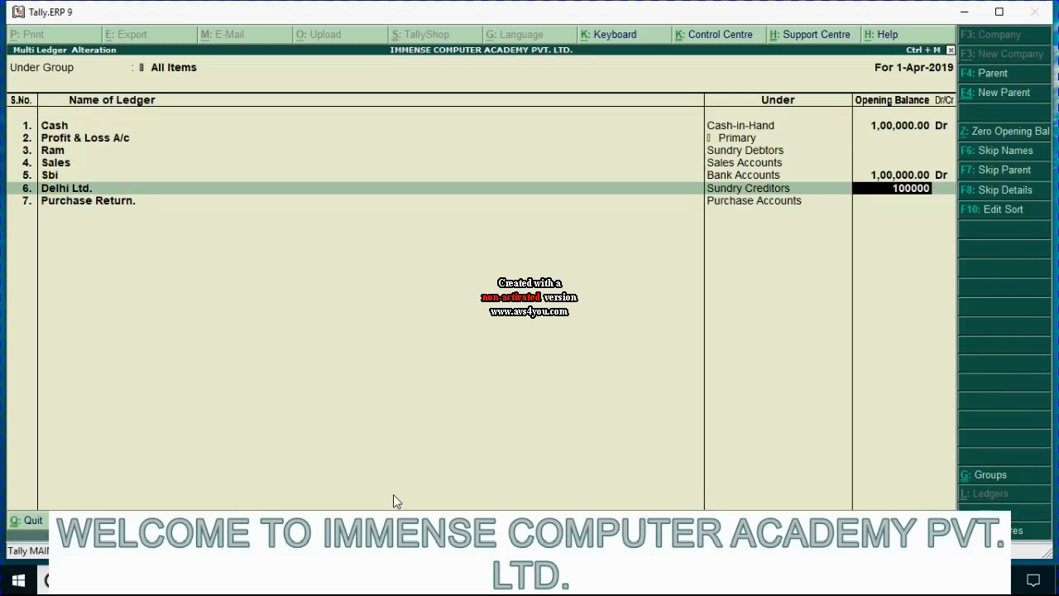
key(Return)
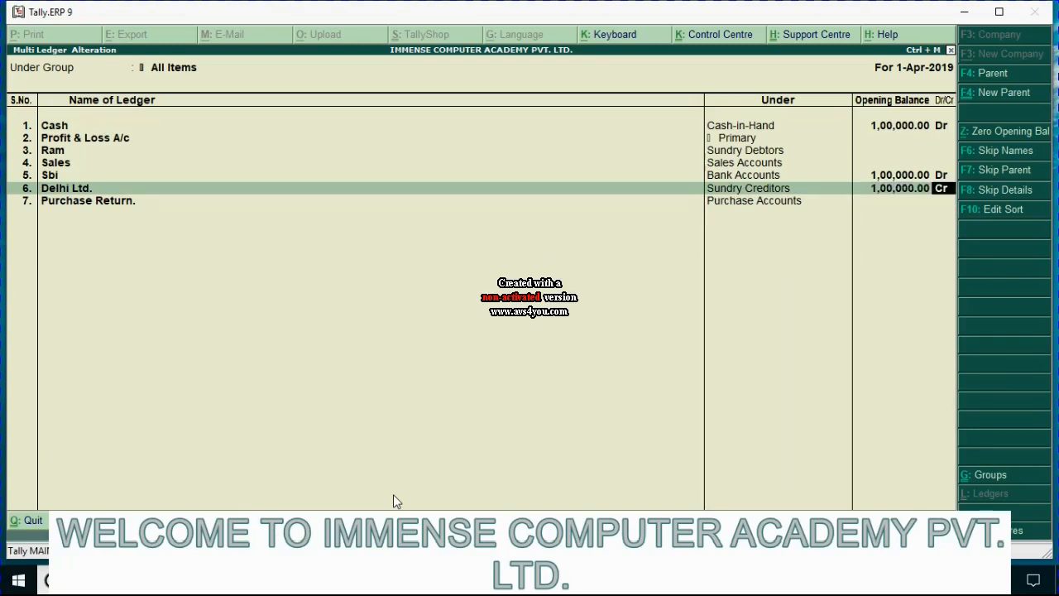
key(Return)
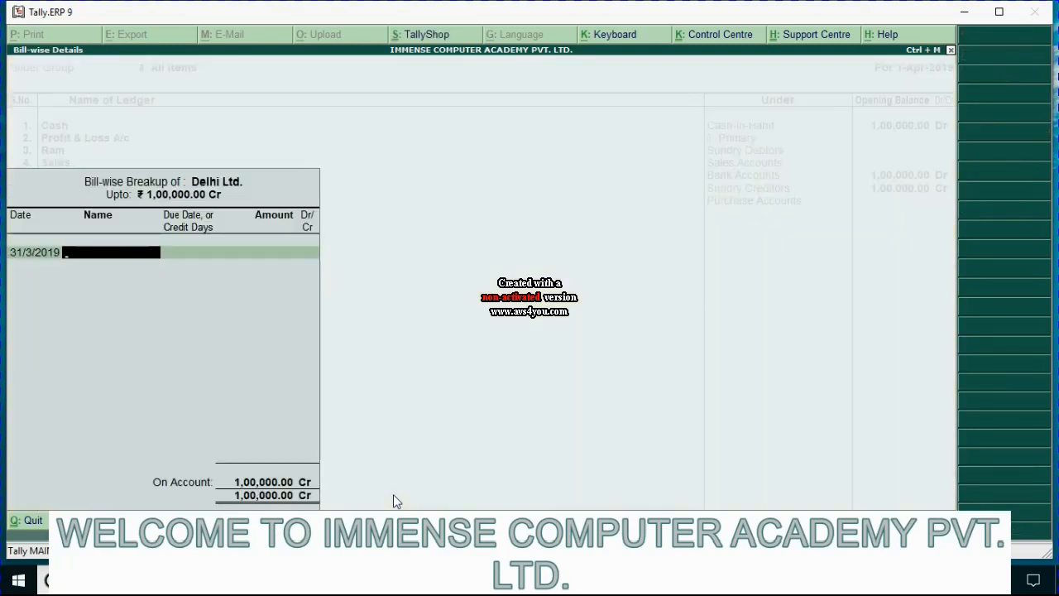
key(Return)
key(Return)
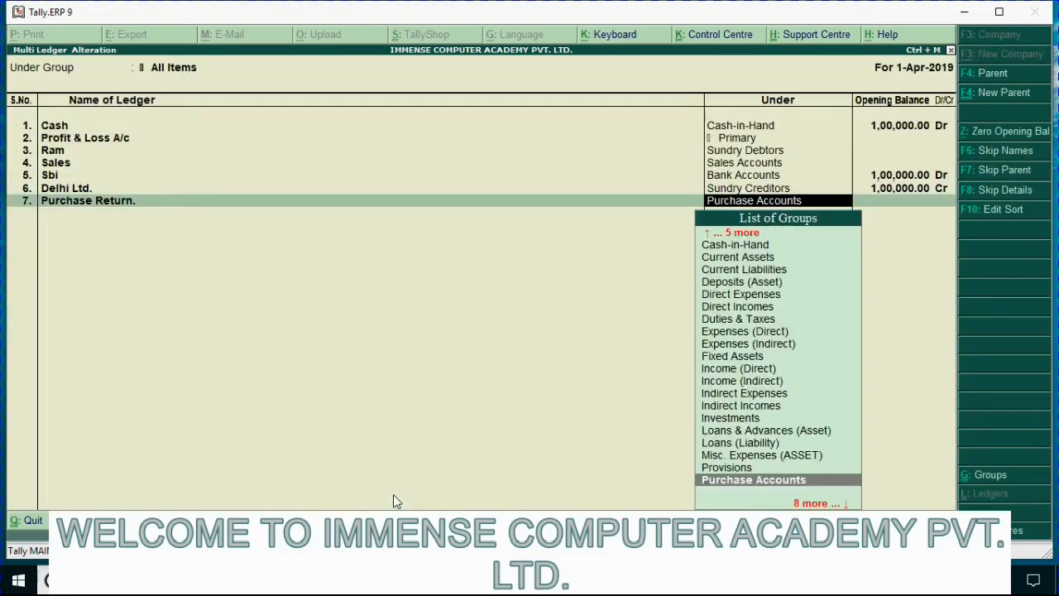
Accept the ledger alterations and return to the Gateway of Tally
key(Return)
key(Return)
key(Return)
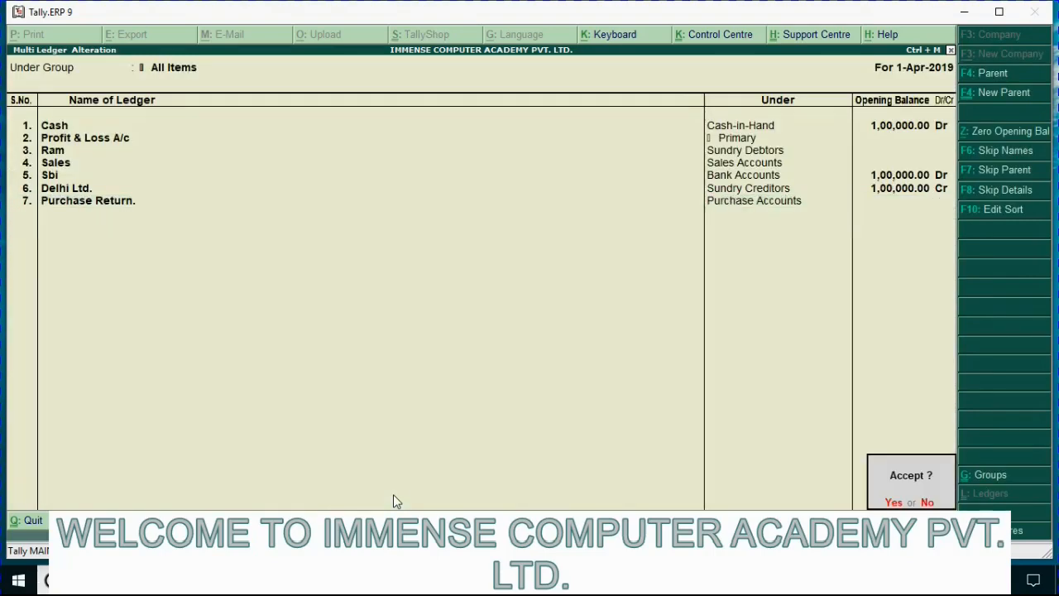
key(Return)
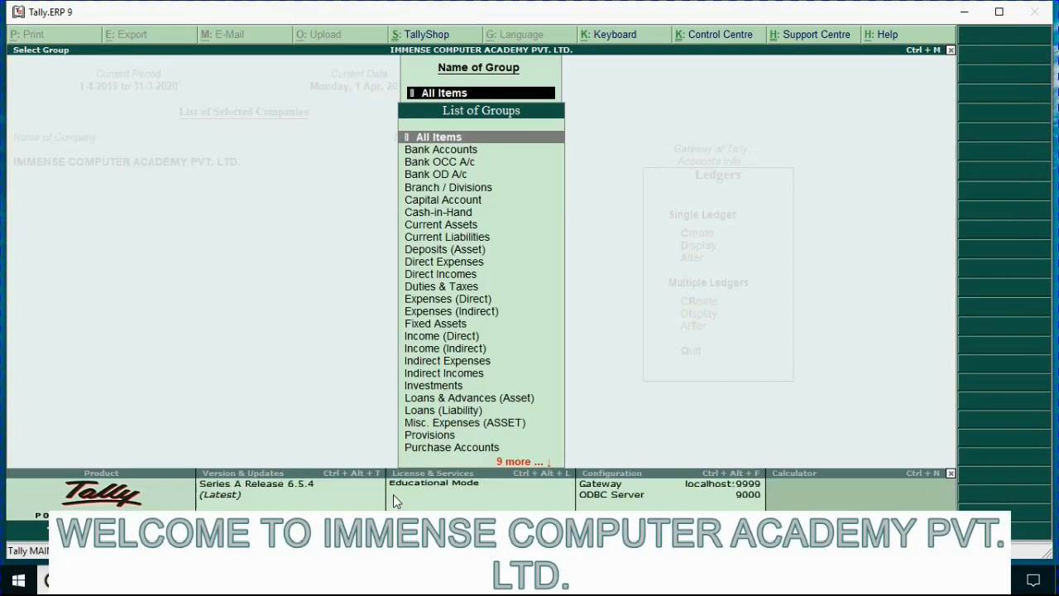
key(Escape)
key(Escape)
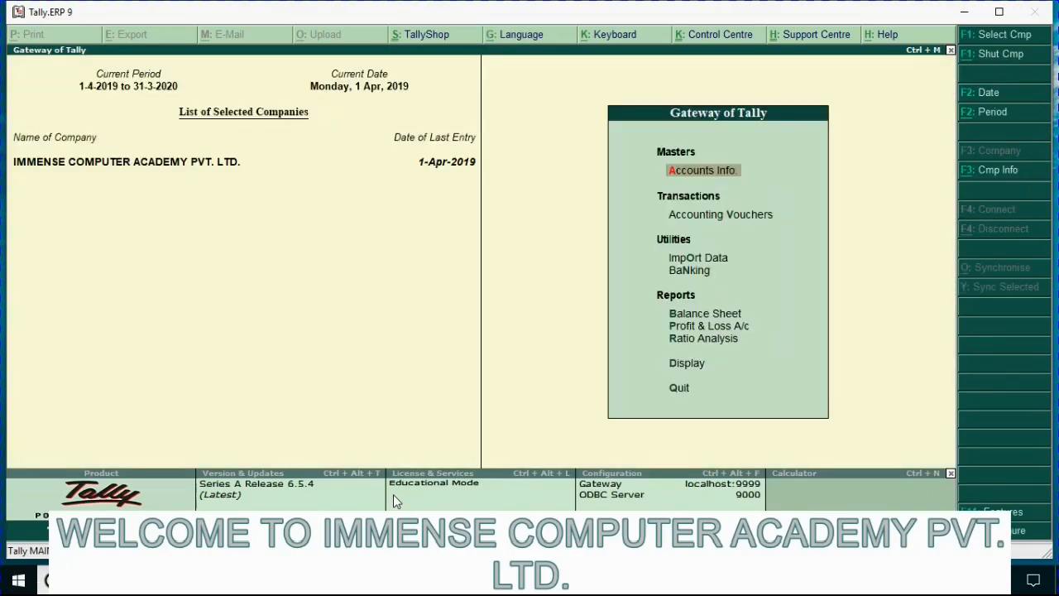
Open accounting voucher creation and try to switch the voucher type to Debit Note
key(Down)
key(Return)
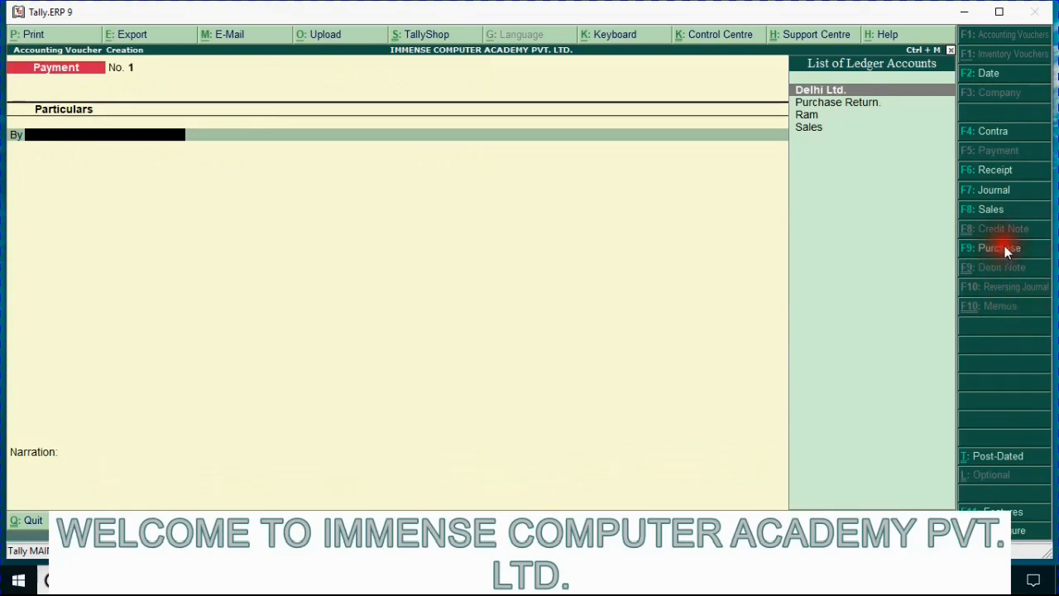
click(984, 268)
Switch to the PDF notes and highlight the instructions for enabling the debit/credit note feature
key(alt+Tab)
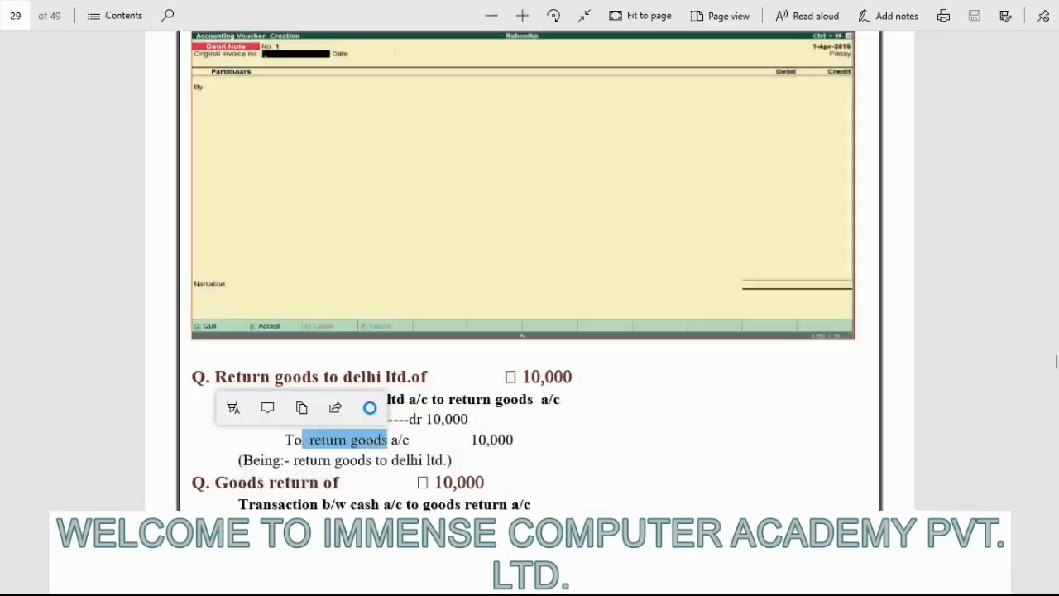
scroll(381, 218, up, 10)
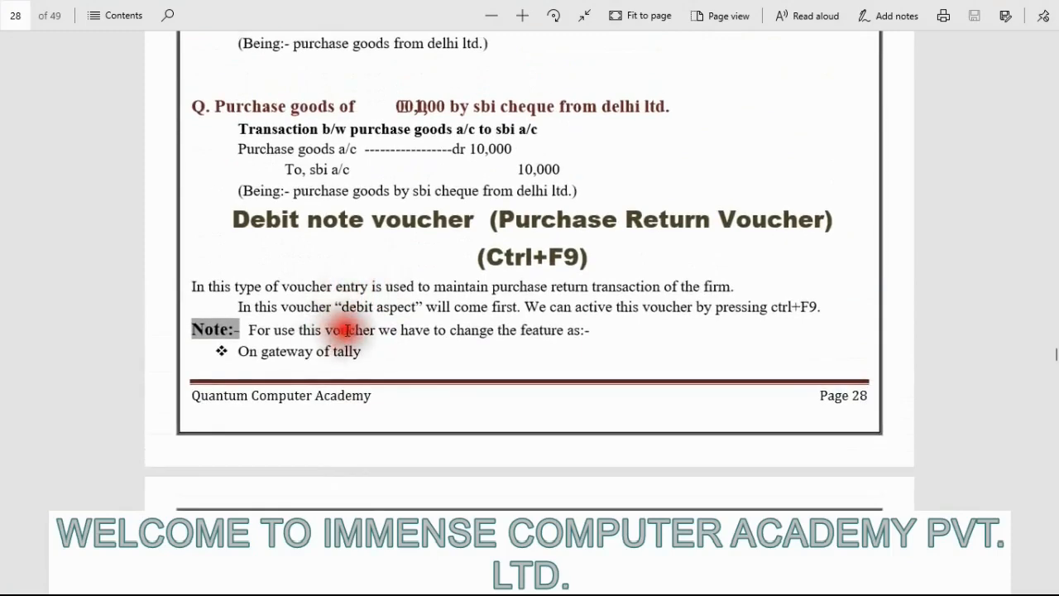
scroll(347, 331, down, 3)
drag(247, 83, 467, 350)
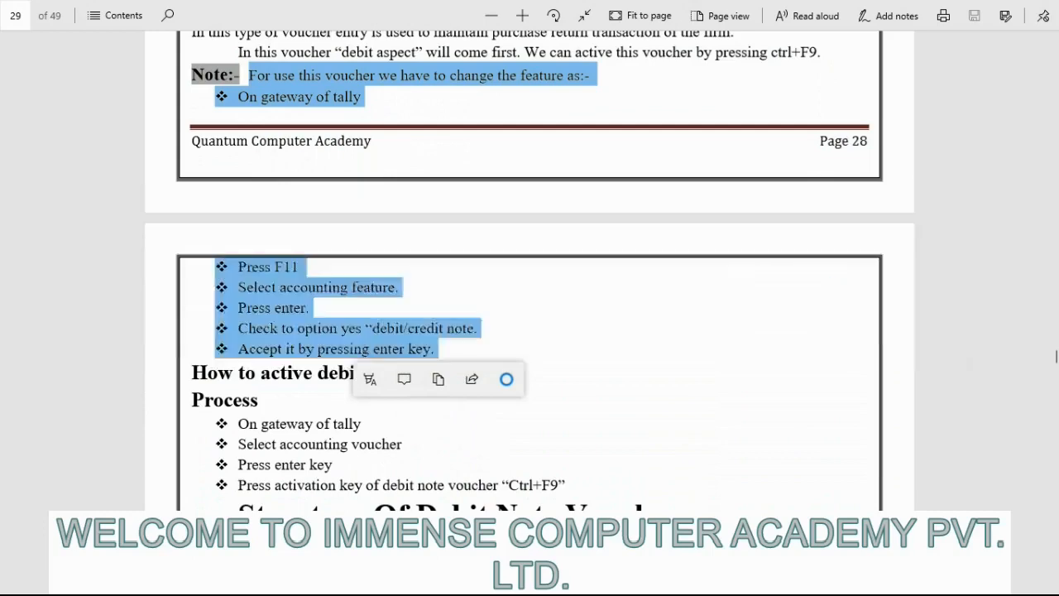
Switch back to Tally and open the company's accounting features from the voucher creation screen
key(alt+Tab)
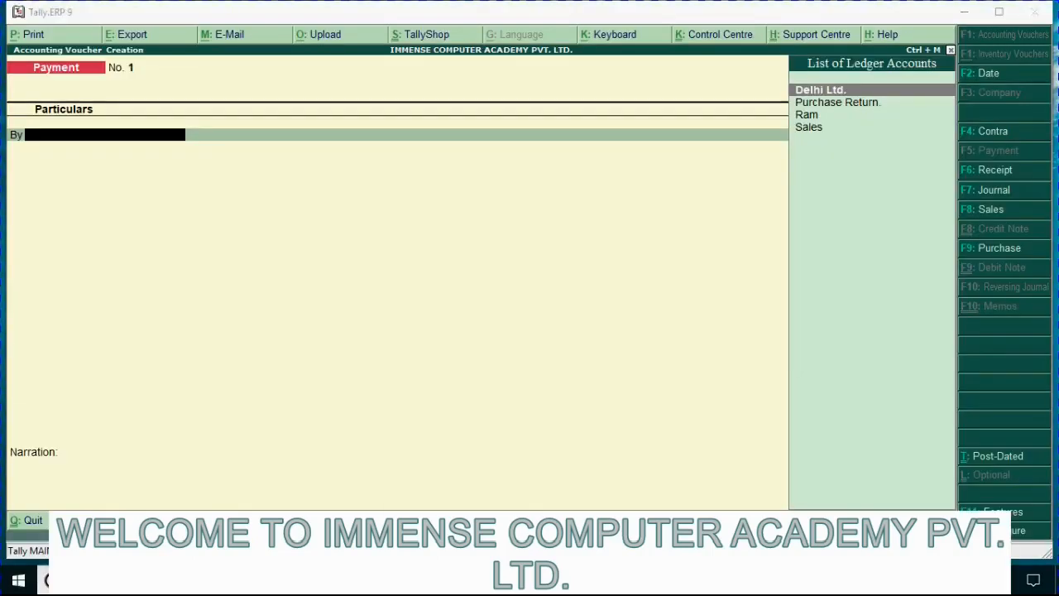
key(super+d)
key(alt+Tab)
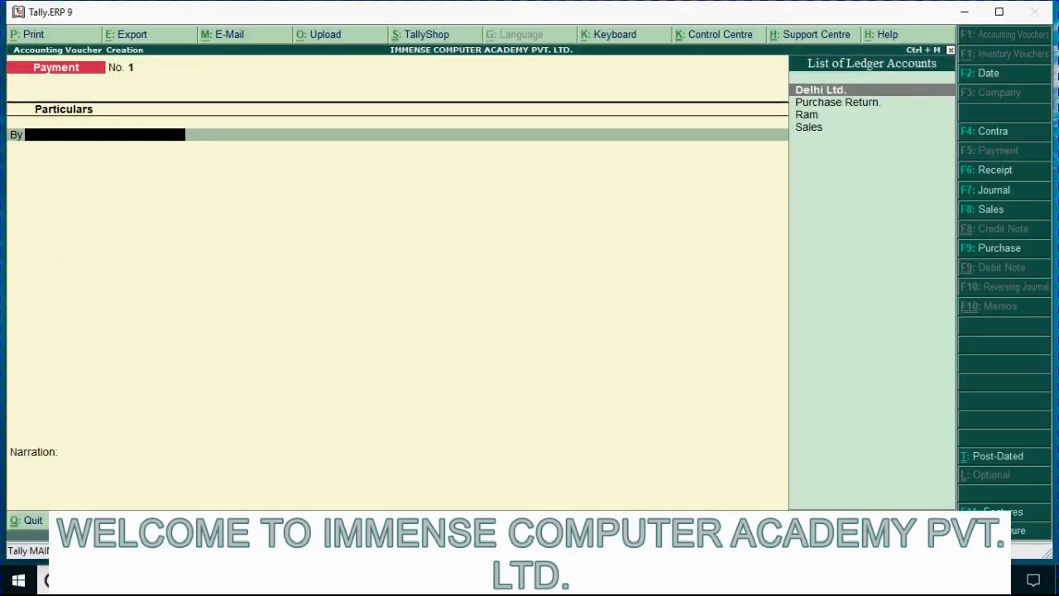
key(F11)
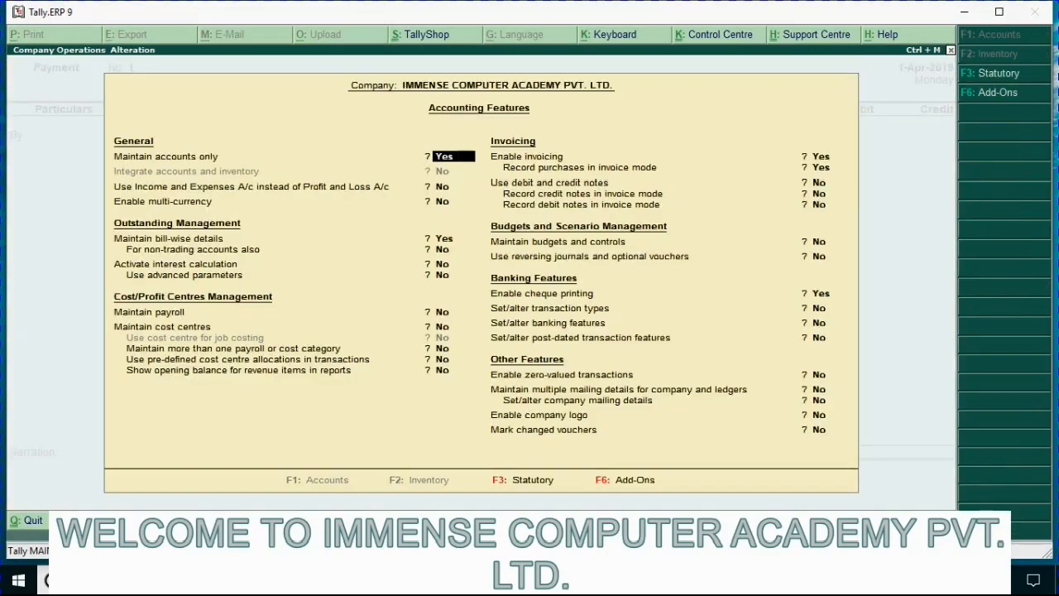
click(459, 63)
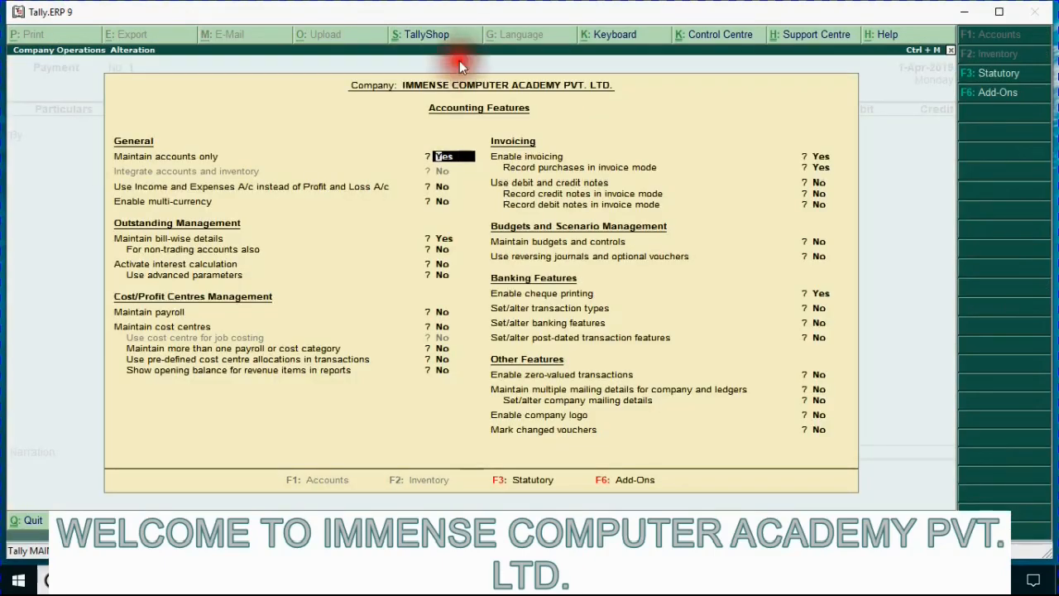
click(461, 112)
click(461, 112)
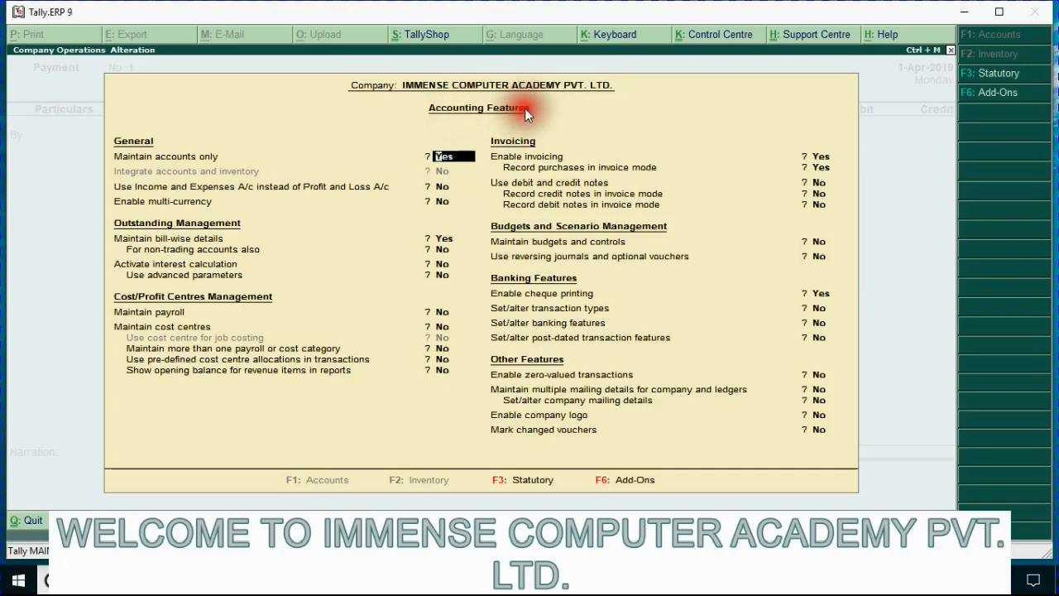
Set the use of debit and credit notes to Yes and accept the accounting features
click(817, 189)
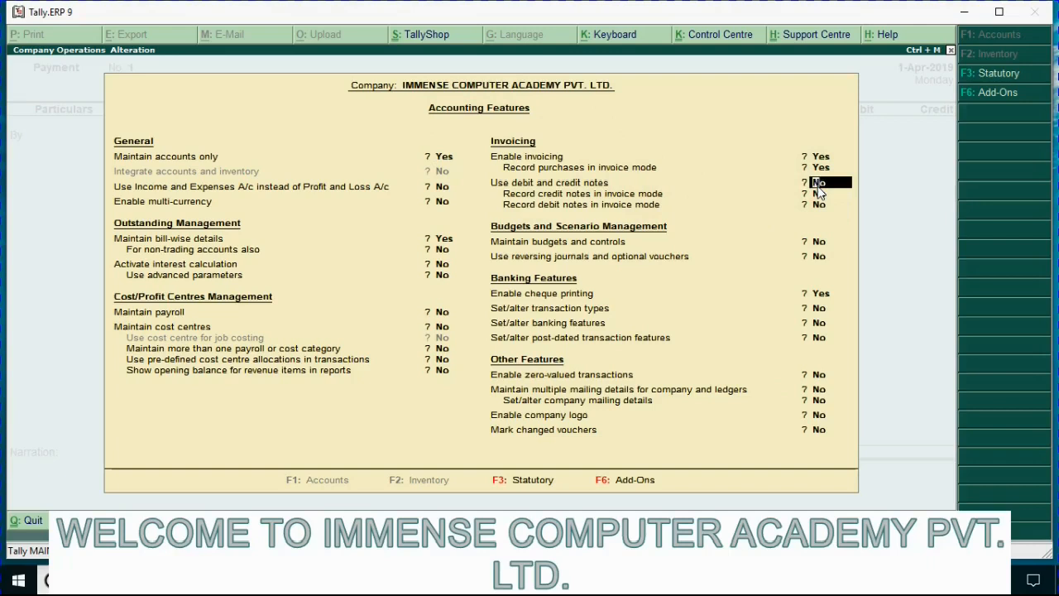
text(yes)
key(Return)
key(Return)
key(Return)
key(Return)
key(Return)
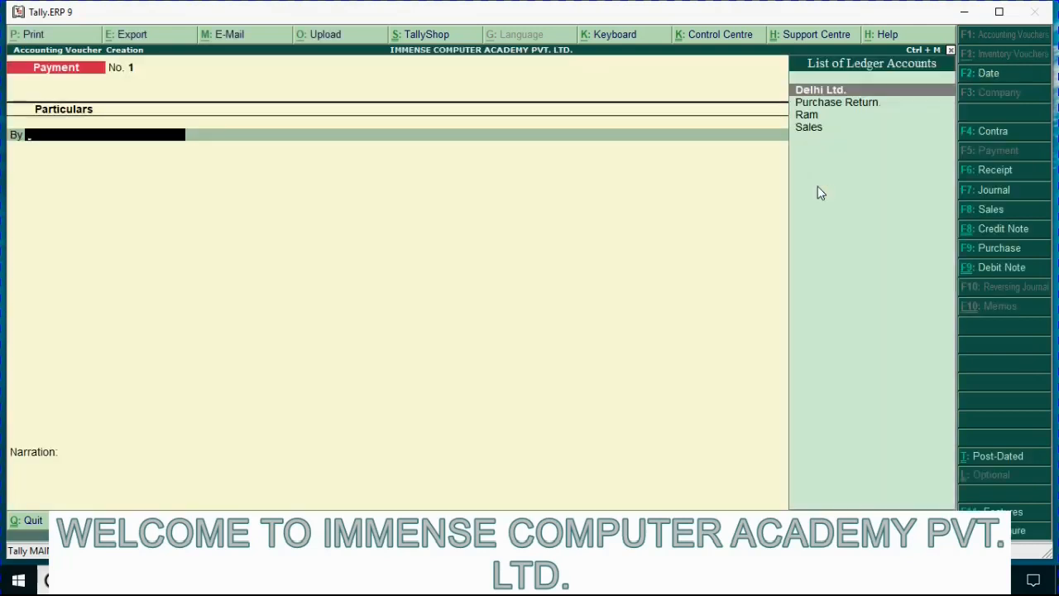
Change the voucher type to Debit Note and leave its original invoice number and date blank
click(998, 267)
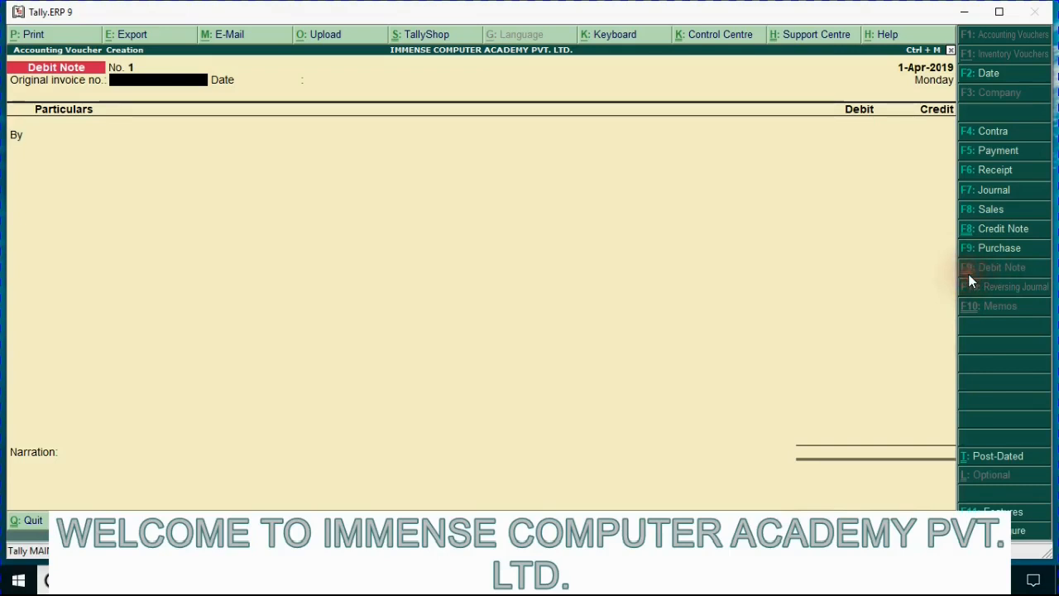
click(970, 274)
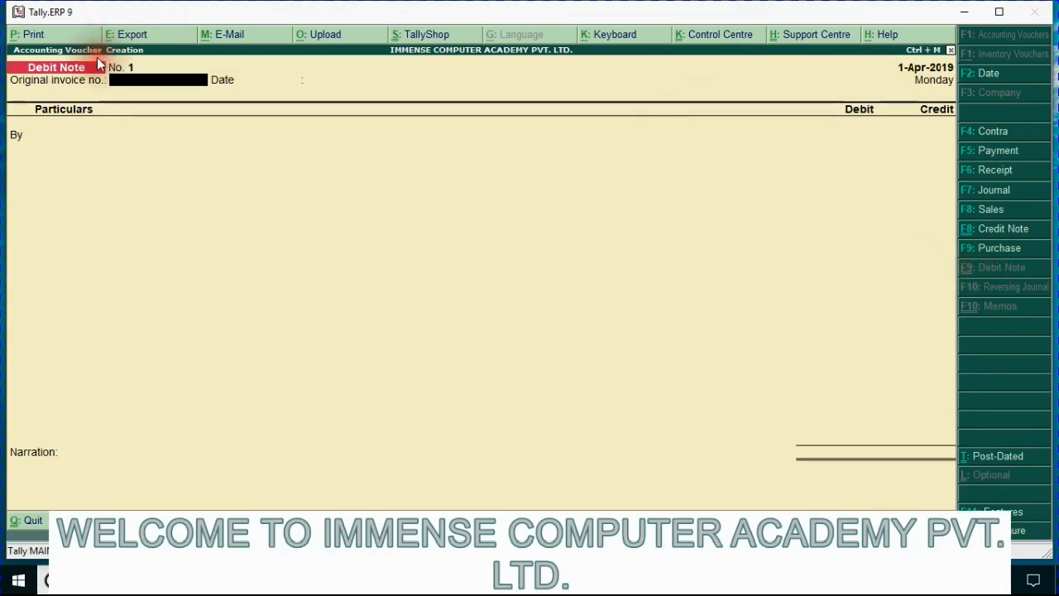
key(Return)
key(Return)
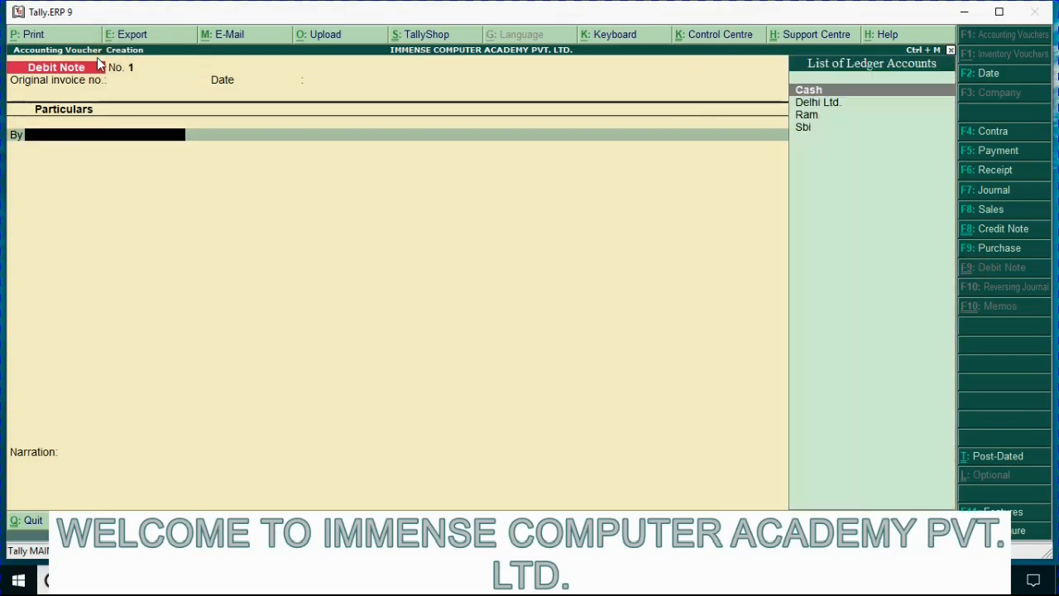
Switch to the PDF notes and examine the journal entry for the goods returned to Delhi Ltd
key(alt+Tab)
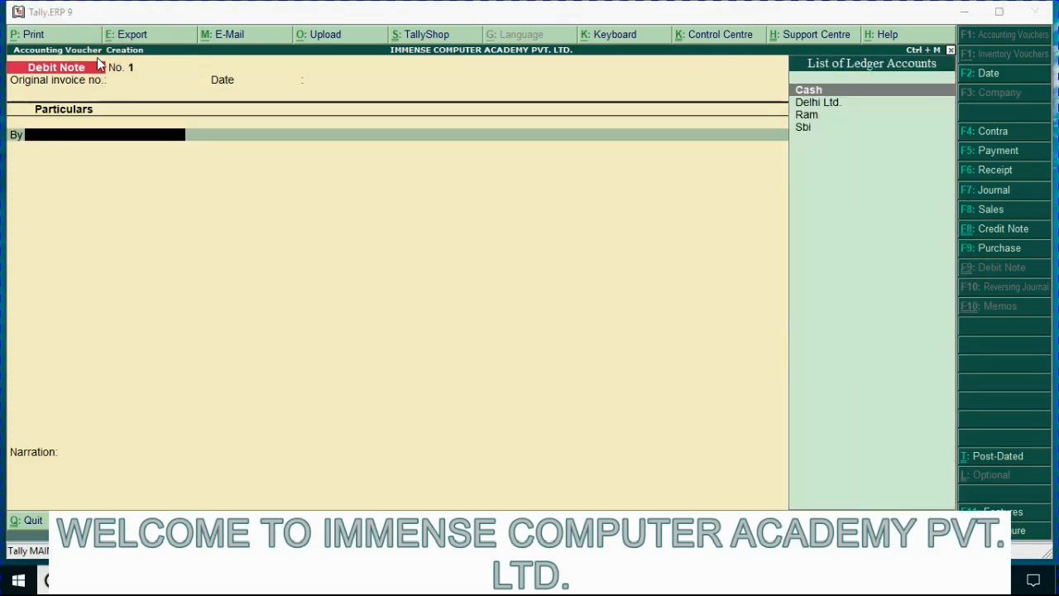
key(alt+Tab)
key(alt+Tab)
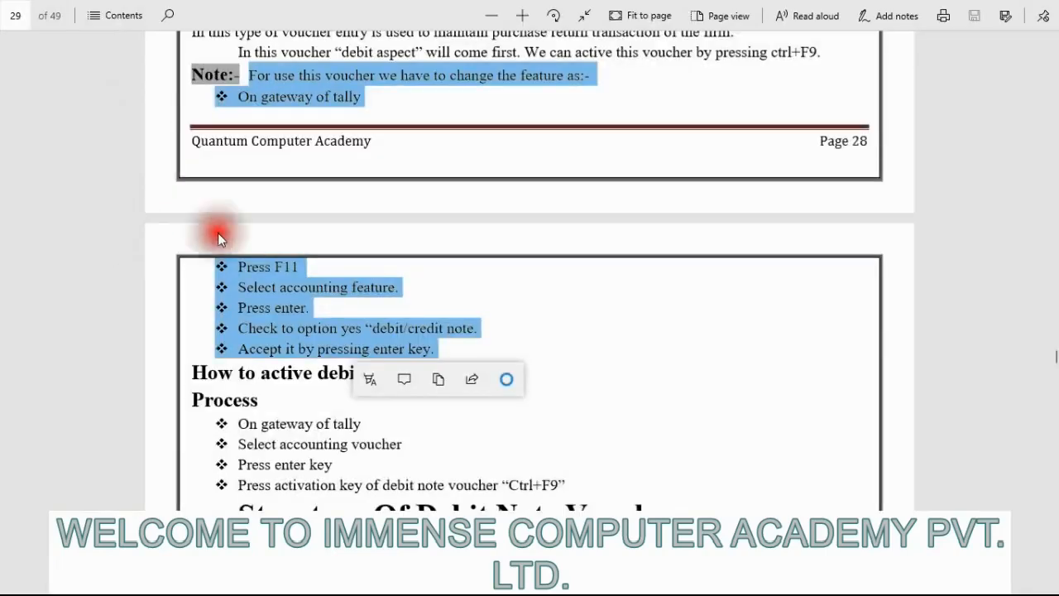
scroll(376, 302, down, 10)
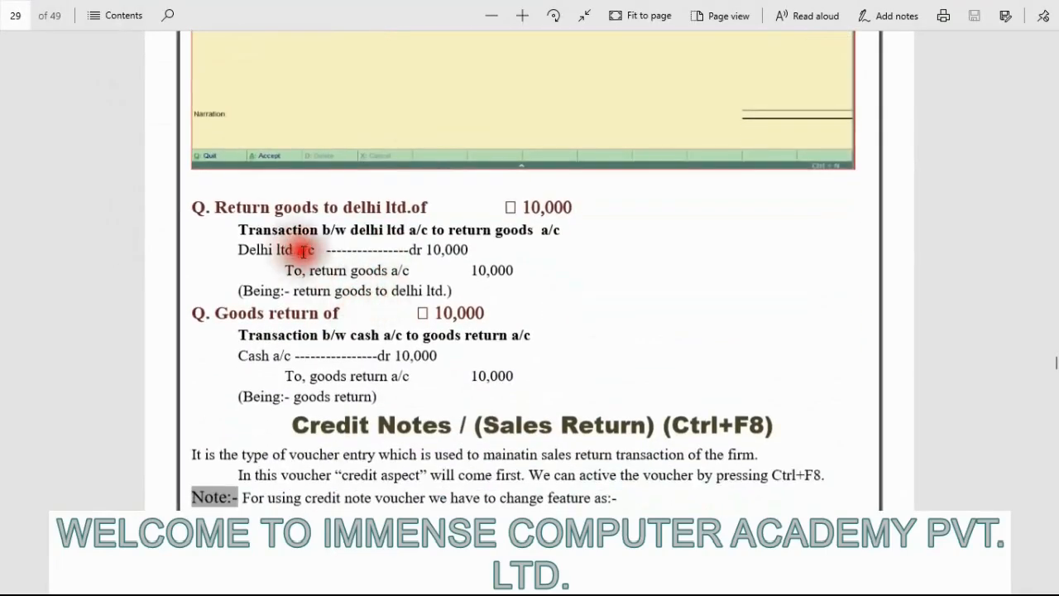
drag(298, 252, 240, 250)
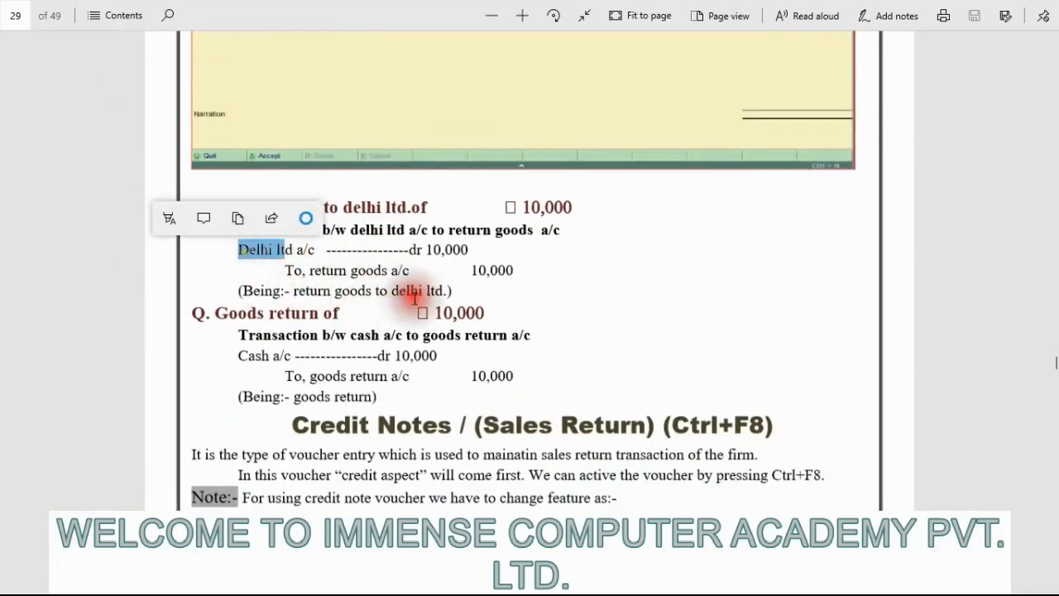
Switch back to Tally, choose Delhi Ltd. as the debit ledger and accept its buyer's details unchanged
key(alt+Tab)
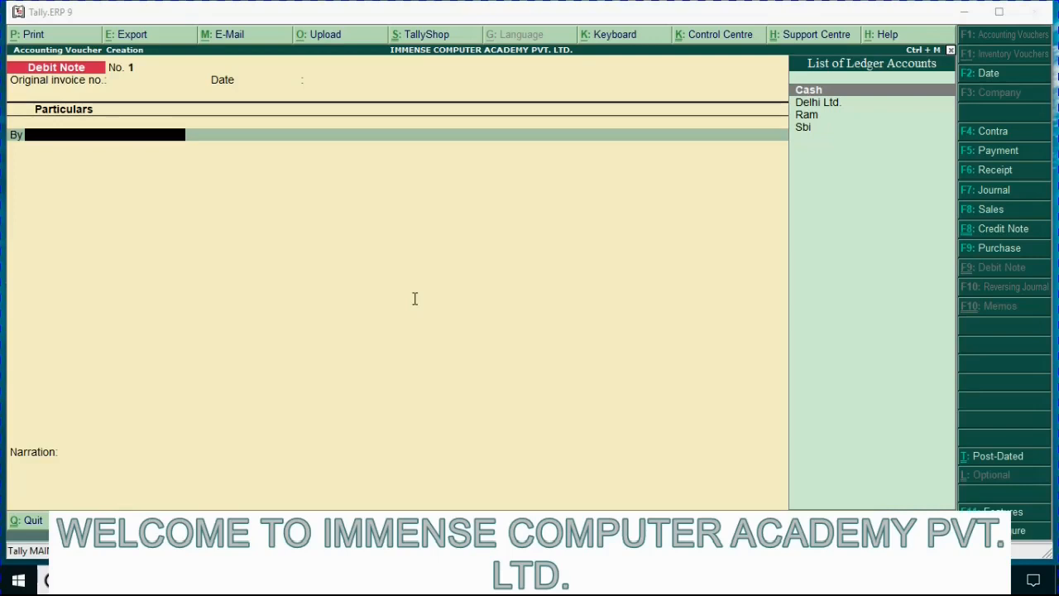
click(629, 298)
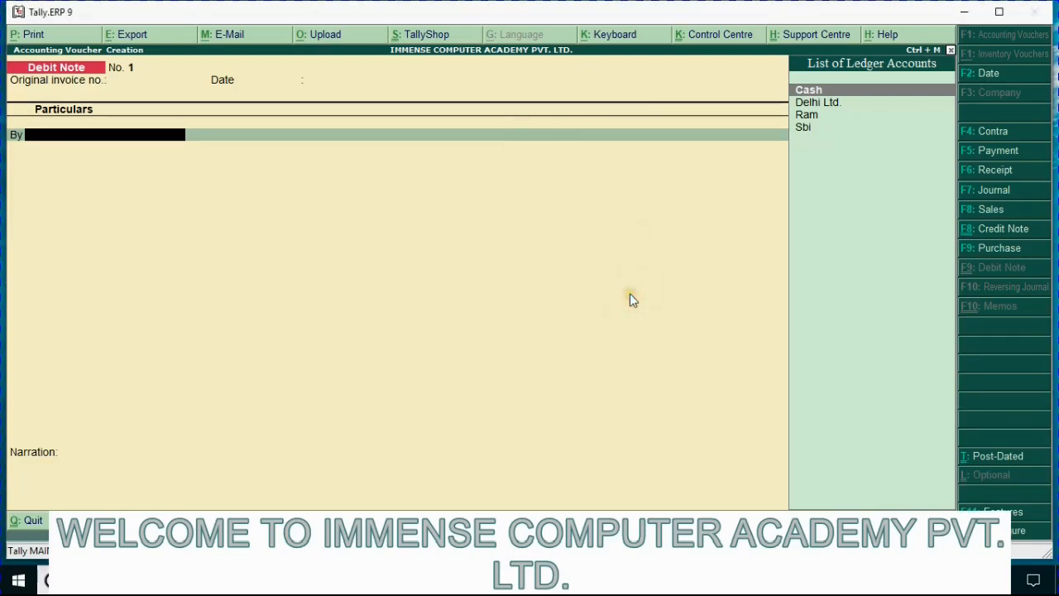
key(Down)
key(Return)
key(Return)
key(Return)
key(Return)
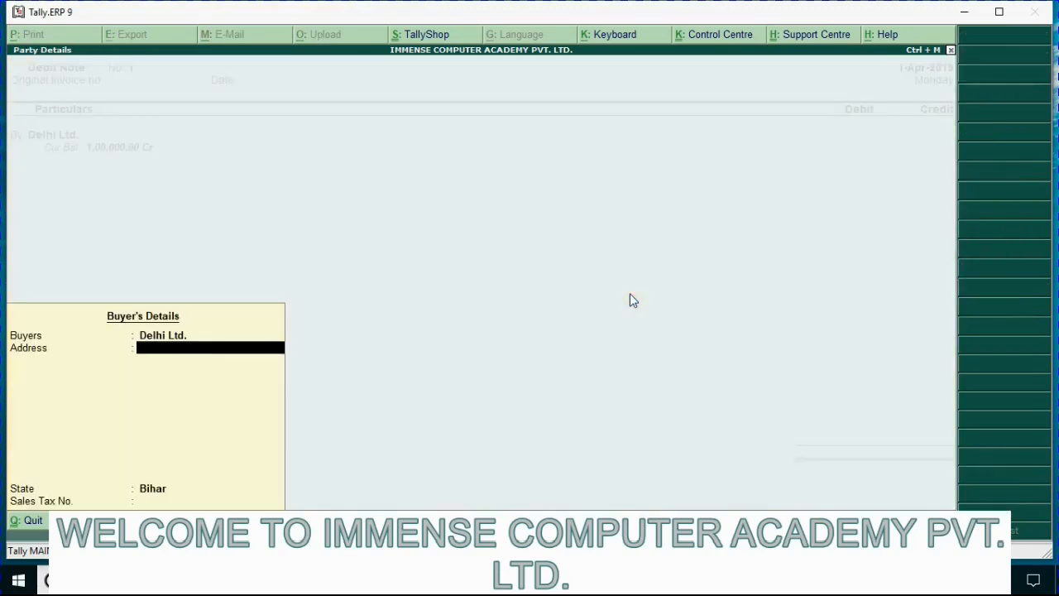
key(Return)
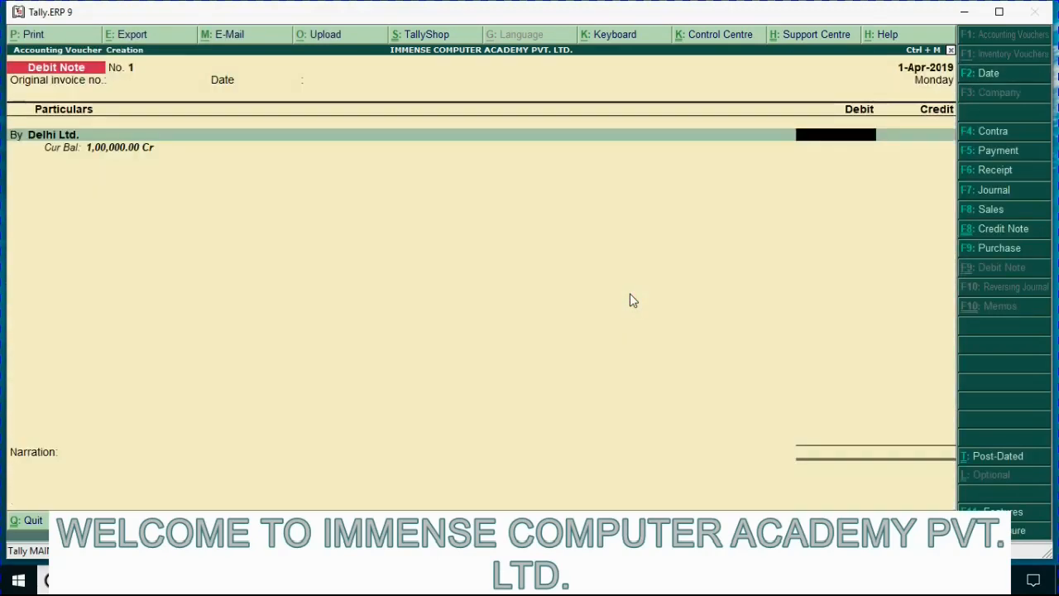
Debit Delhi Ltd. with 10,000 and allocate the amount On Account
text(10,000)
key(Return)
key(Return)
key(Return)
key(Return)
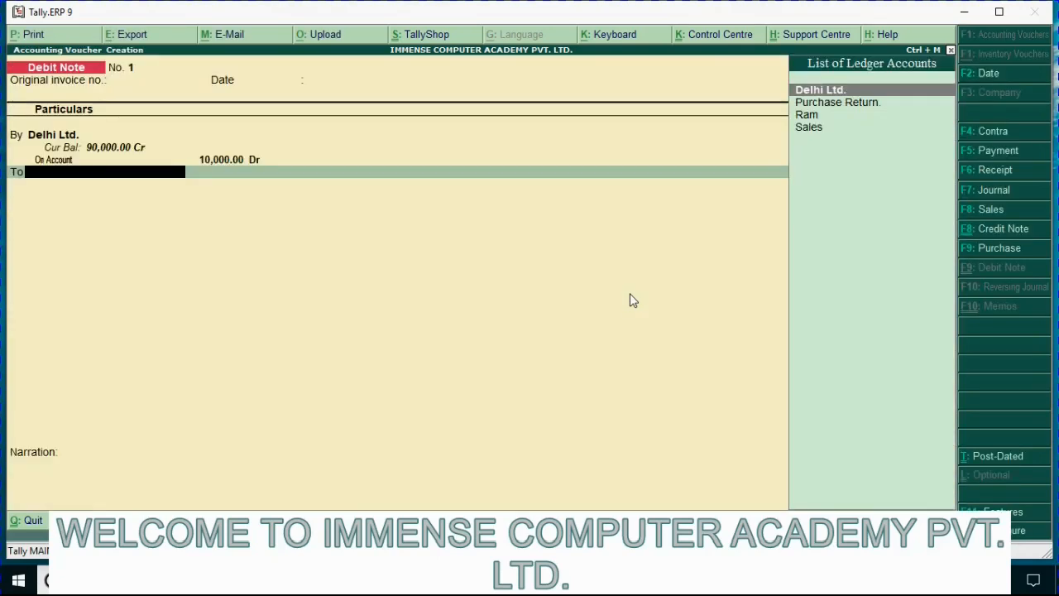
Credit the Purchase Return ledger with 10,000
key(Down)
key(Return)
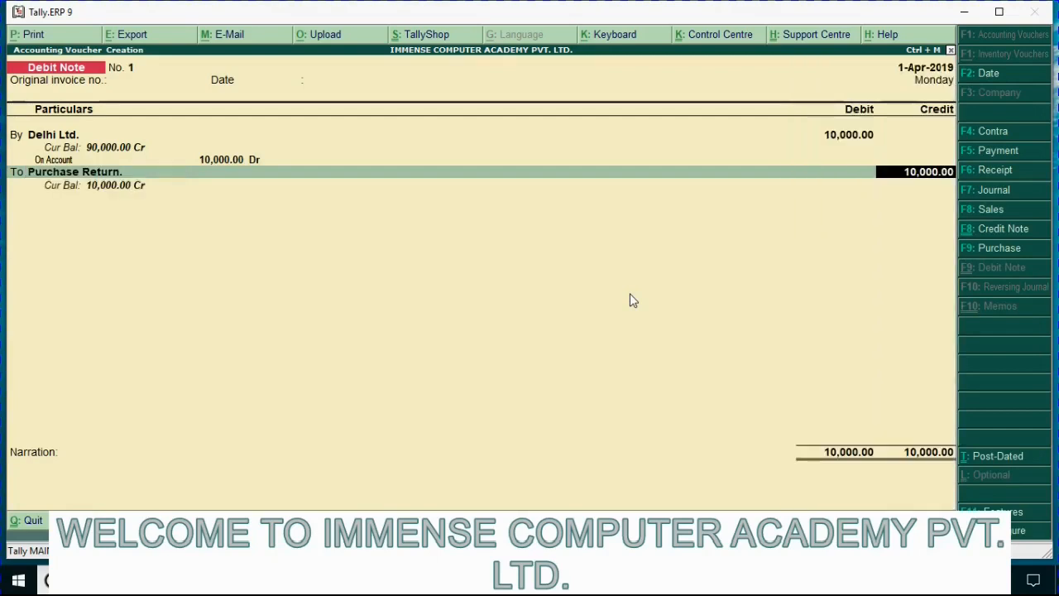
key(Return)
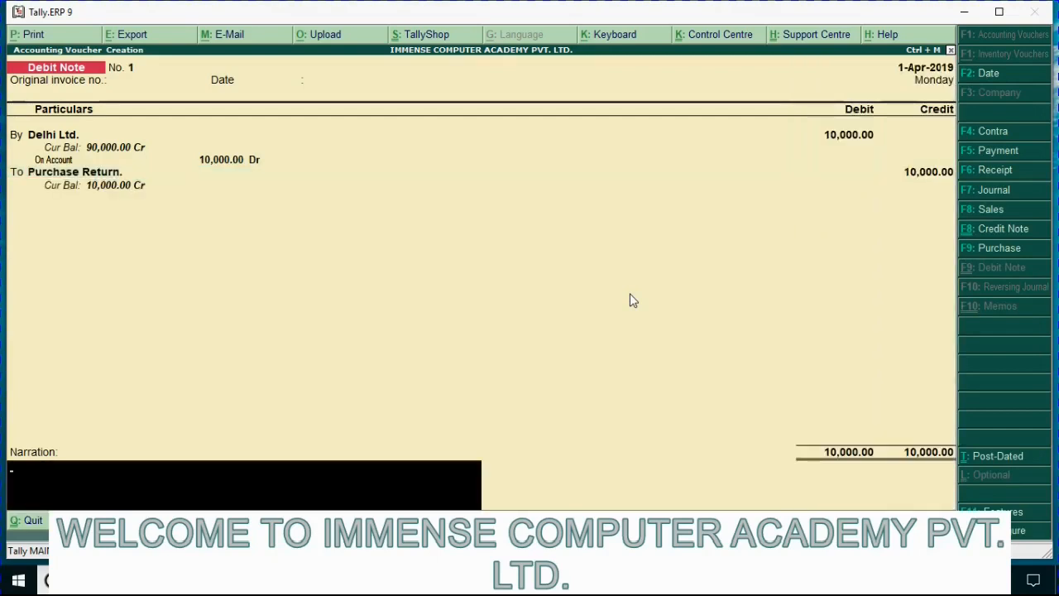
Enter the narration "Return Goods to Delhi Ltd.", save the debit note and leave the next voucher's original invoice details blank
text(Return Goods to)
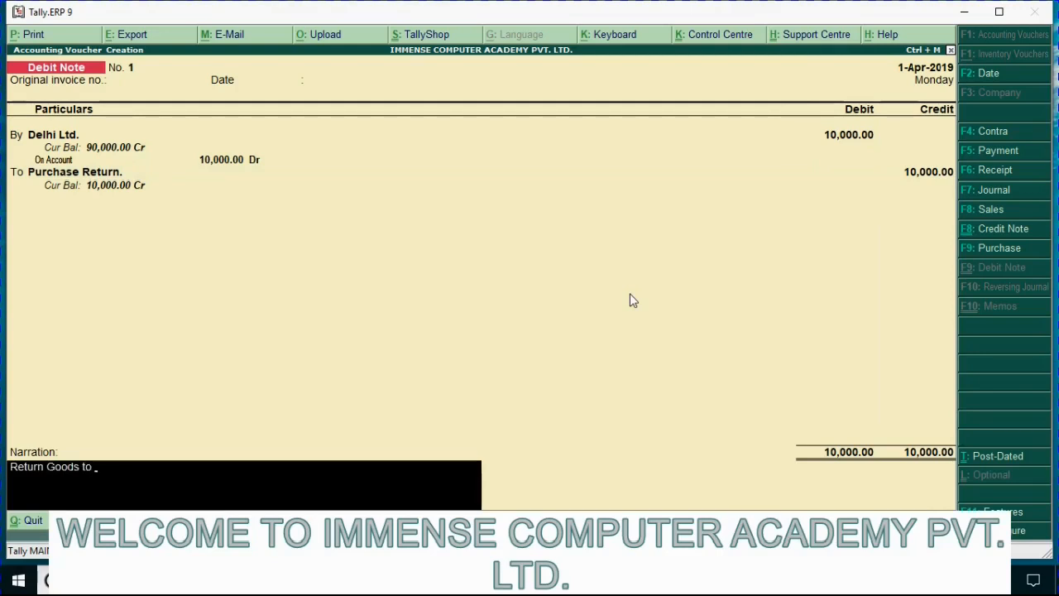
text( Delhi Ltd.)
key(Return)
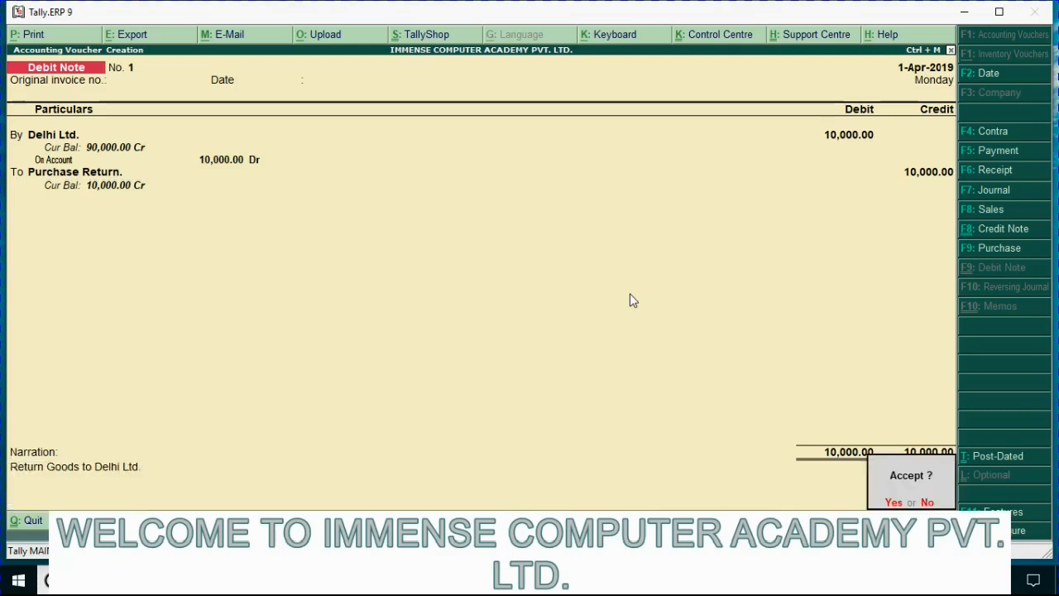
key(Return)
key(Return)
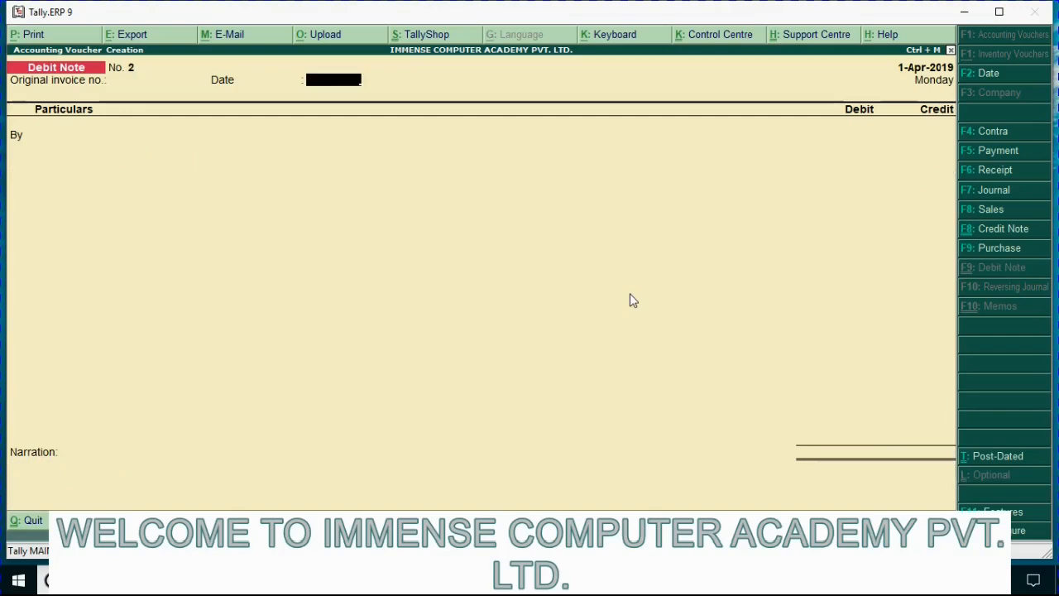
key(Return)
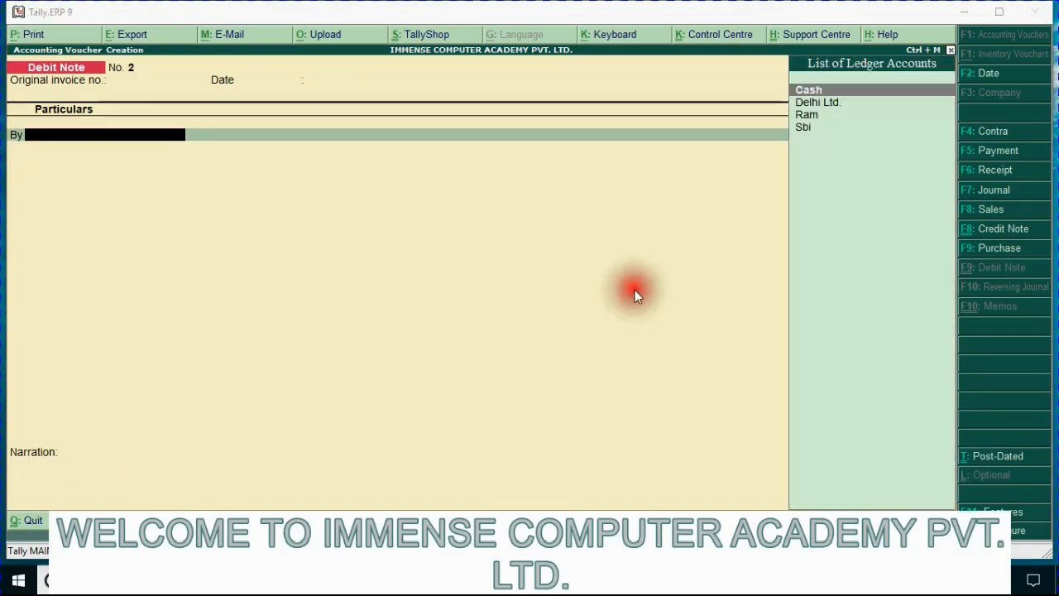
Switch to the PDF notes and highlight the cash and goods return accounts in the second return entry
click(381, 580)
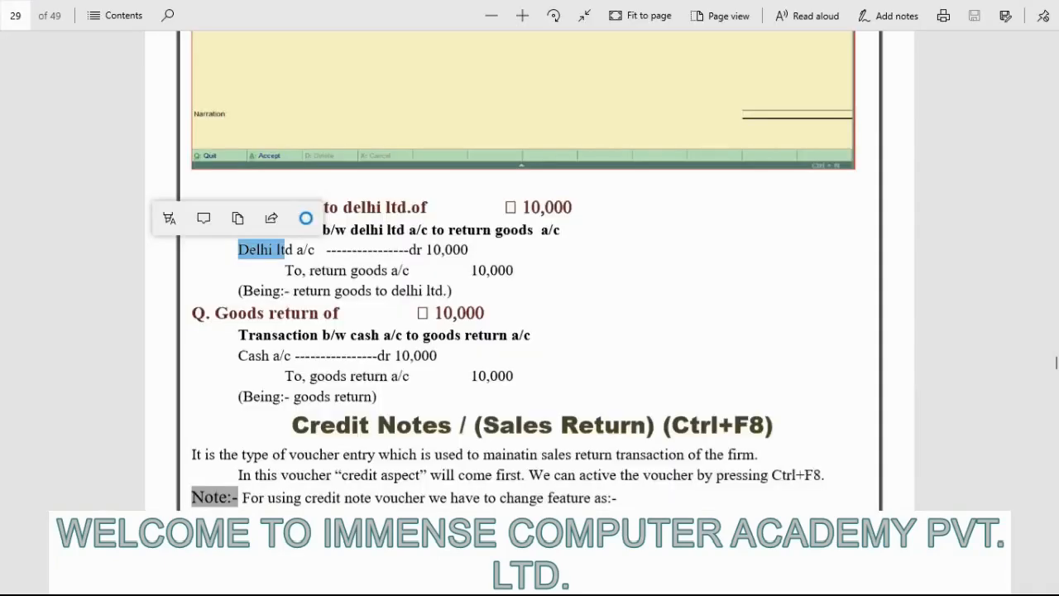
drag(291, 364, 260, 371)
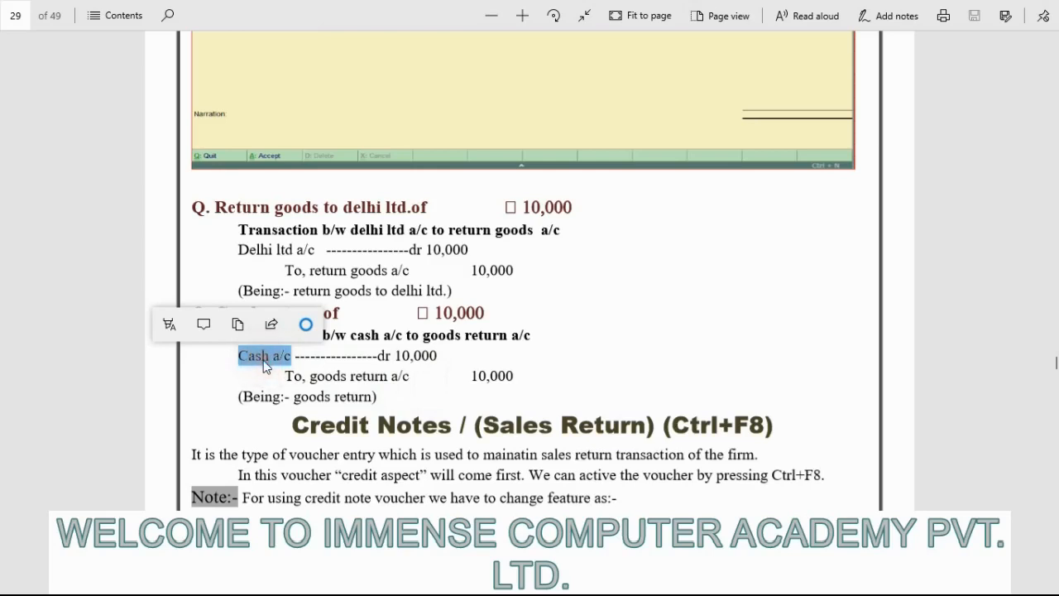
click(263, 359)
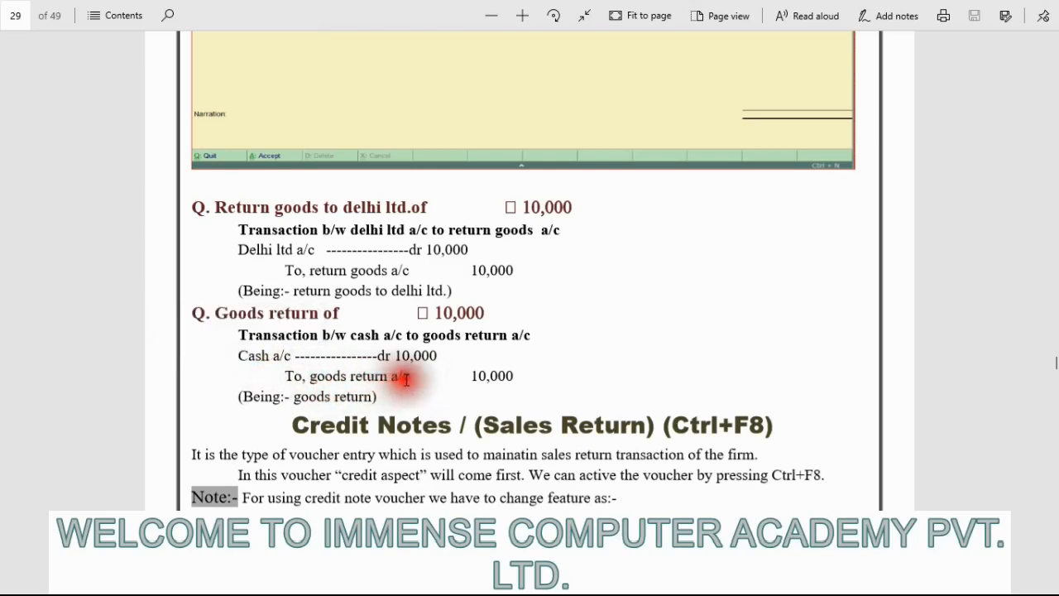
drag(403, 377, 313, 379)
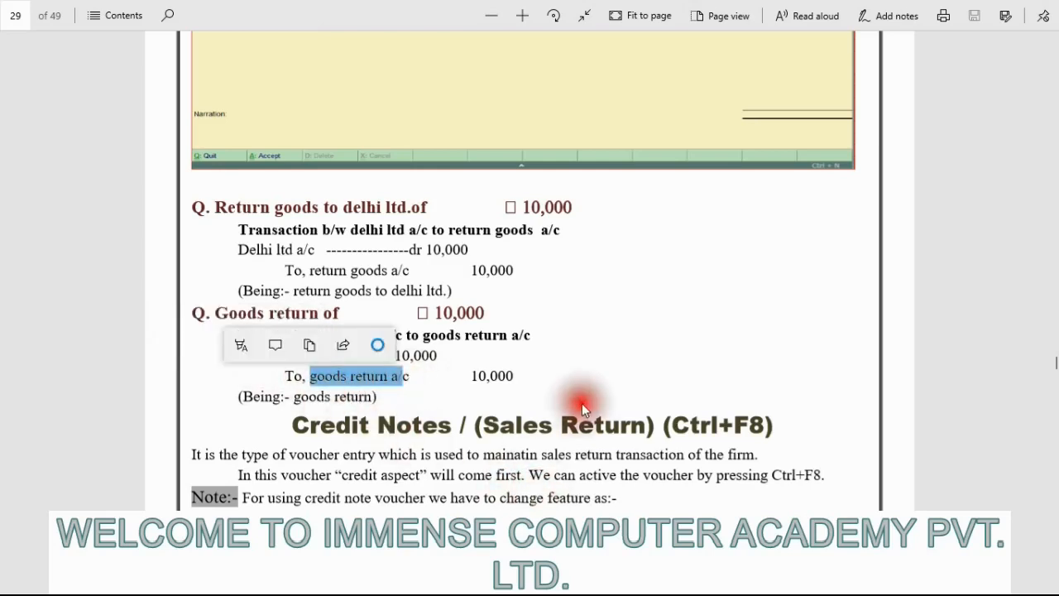
Switch back to Tally and choose Cash as the debit ledger of the second debit note
key(alt+Tab)
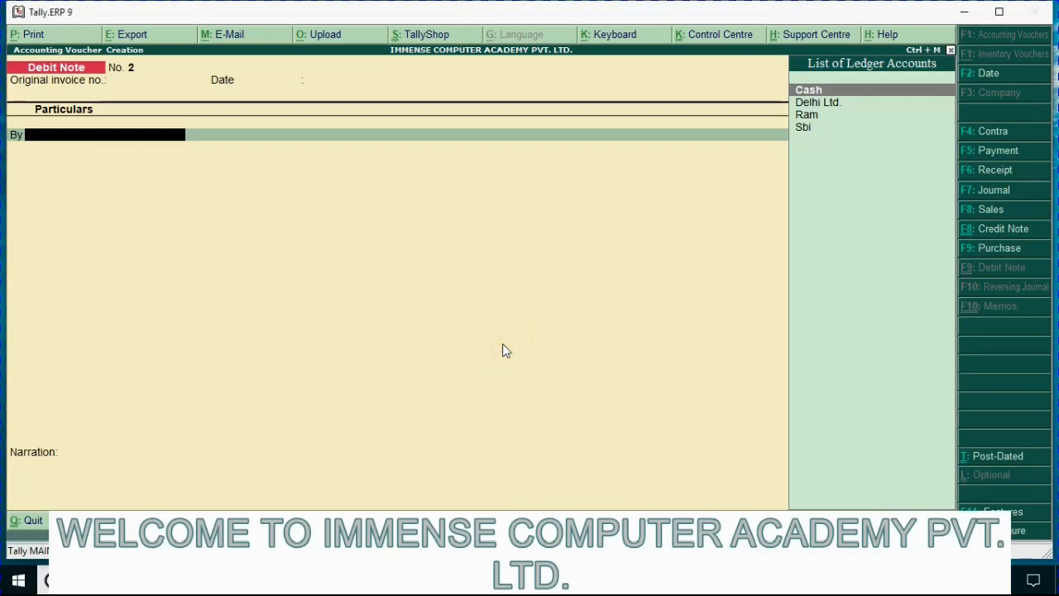
text(Cas)
key(Return)
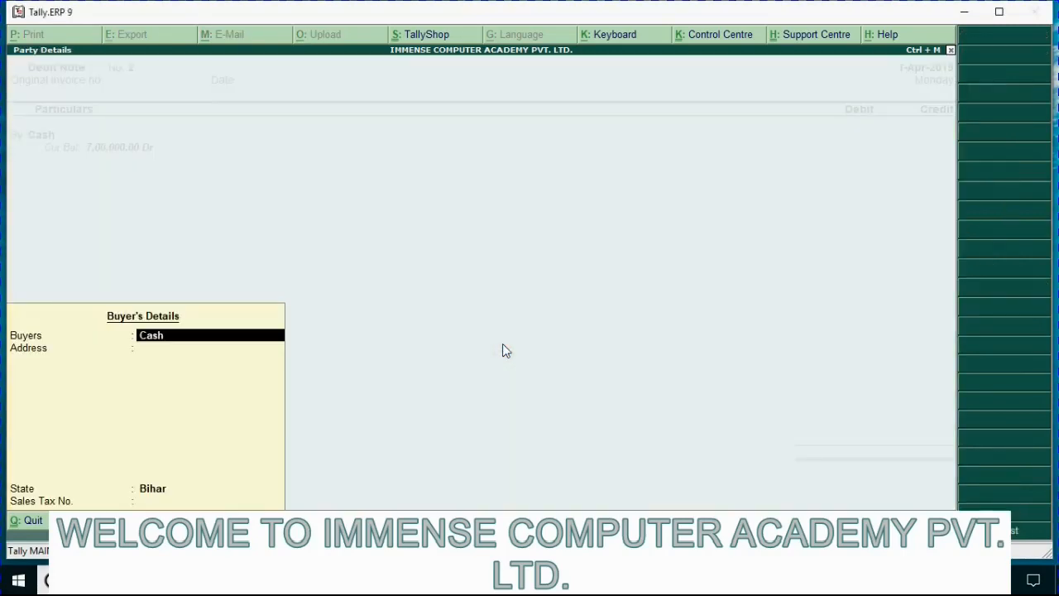
Check the goods return amount in the PDF notes and return to the voucher's buyer's details in Tally
key(alt+Tab)
key(alt+Tab)
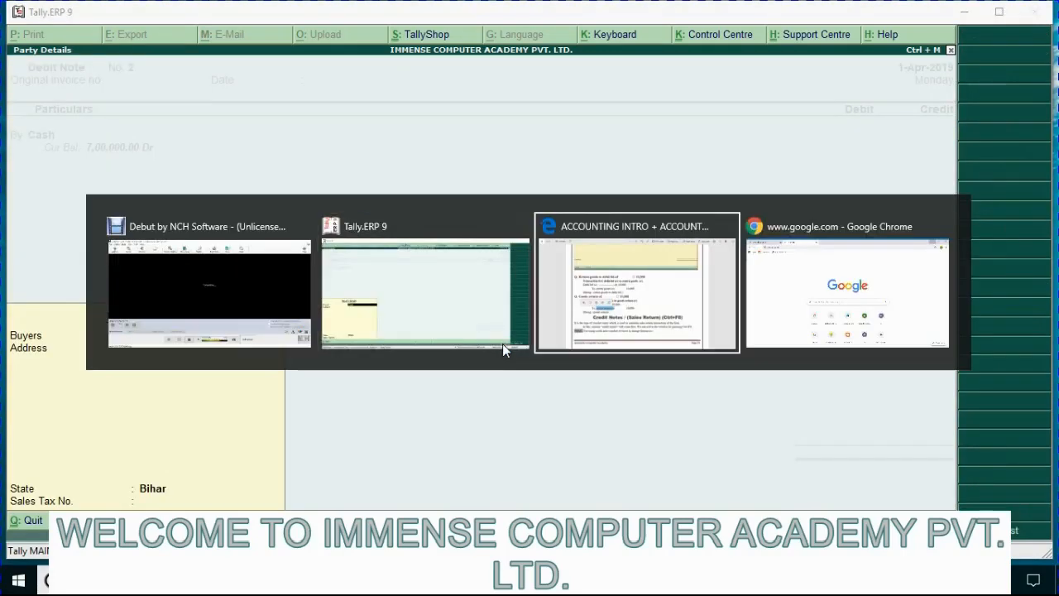
key(alt+Tab)
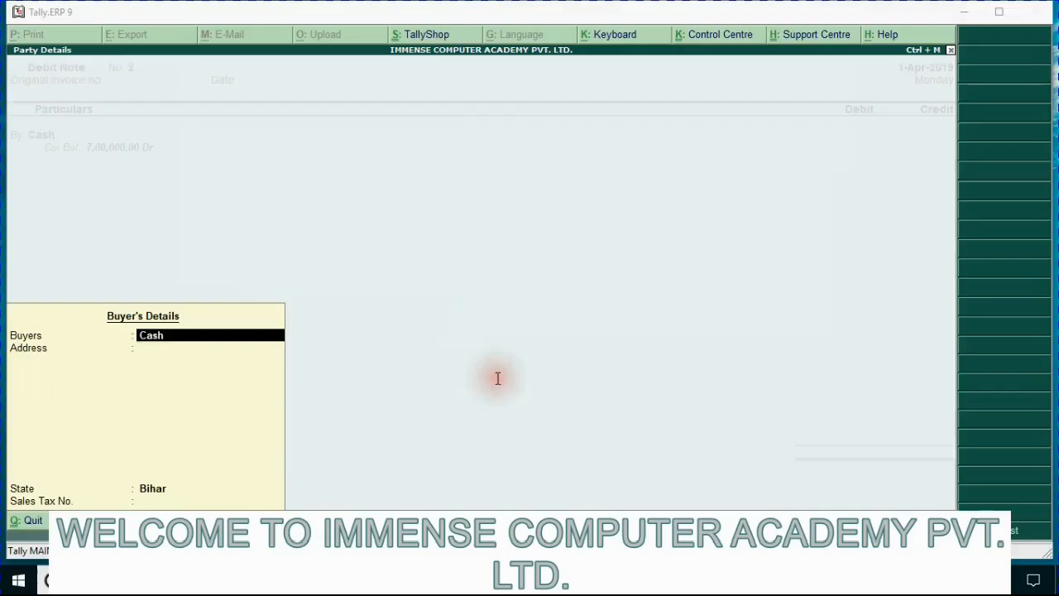
key(alt+Tab)
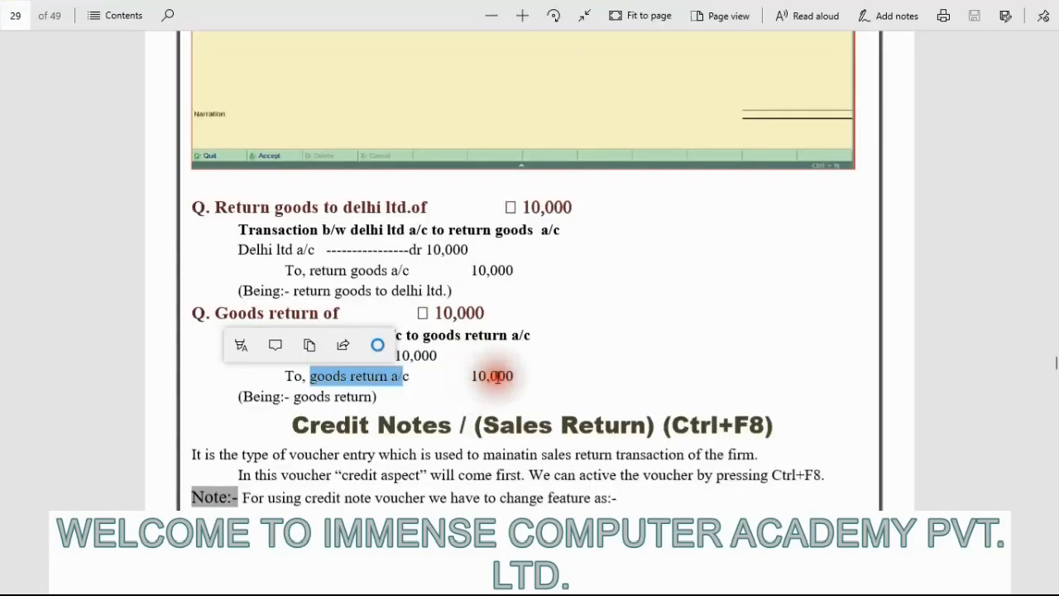
key(alt+Tab)
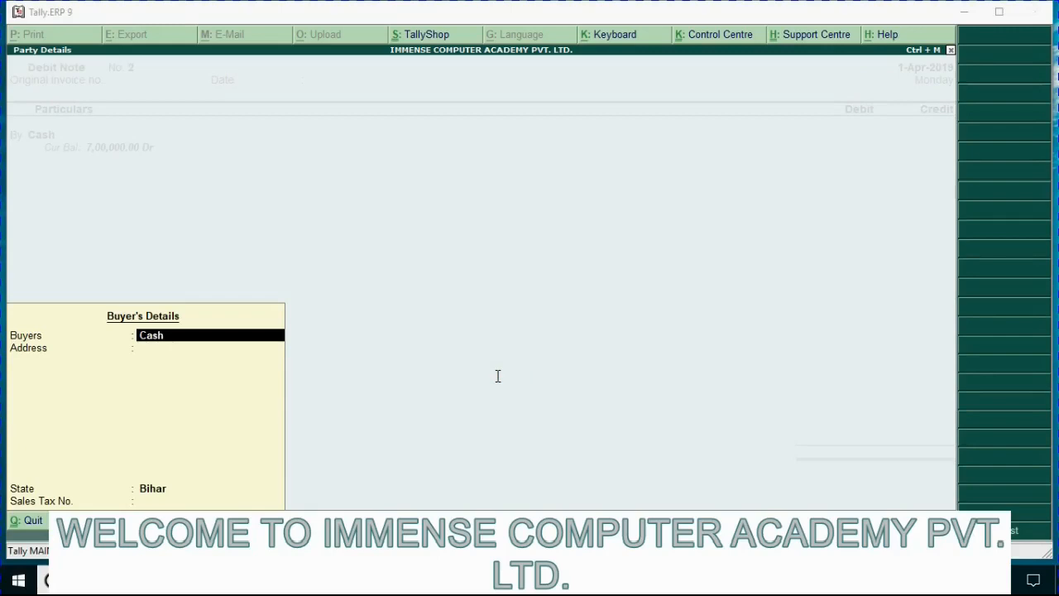
Accept the buyer's details with Bihar as the state and debit Cash with 10,000 in the second debit note
click(488, 286)
key(Return)
key(Return)
key(Return)
key(Return)
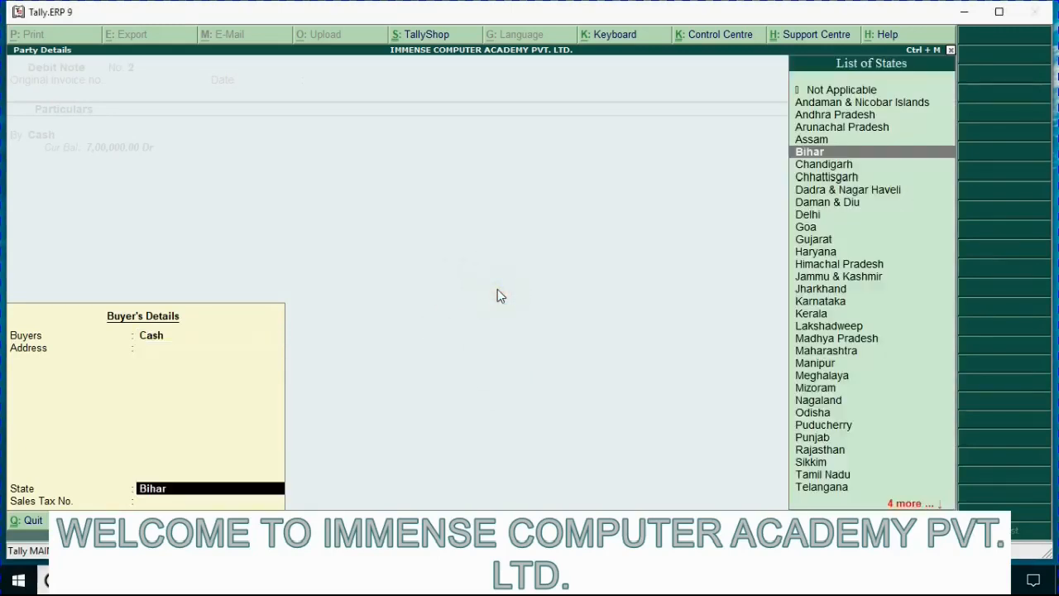
text(10000)
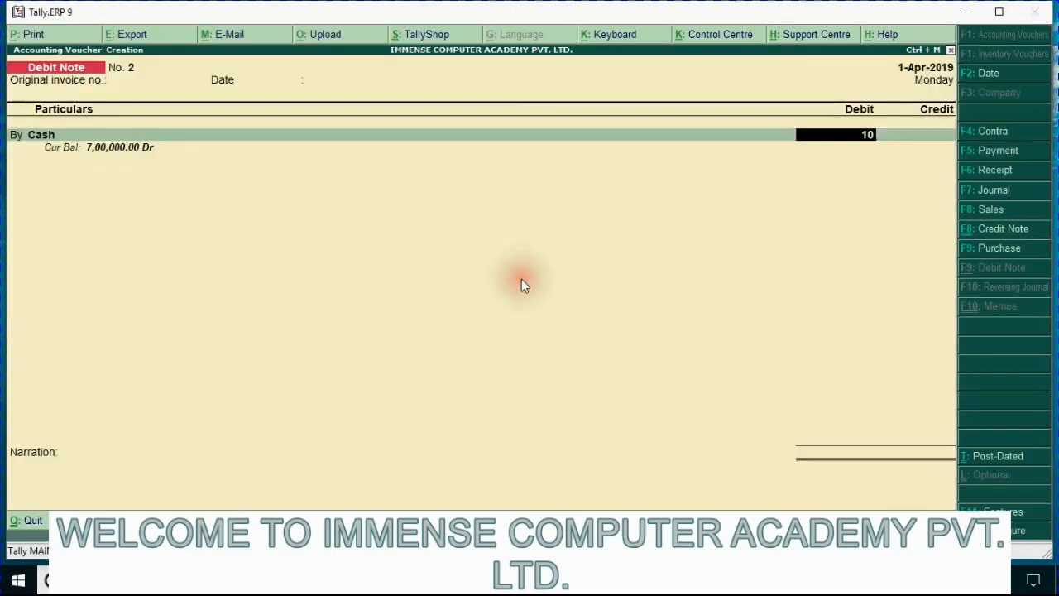
click(522, 285)
key(Return)
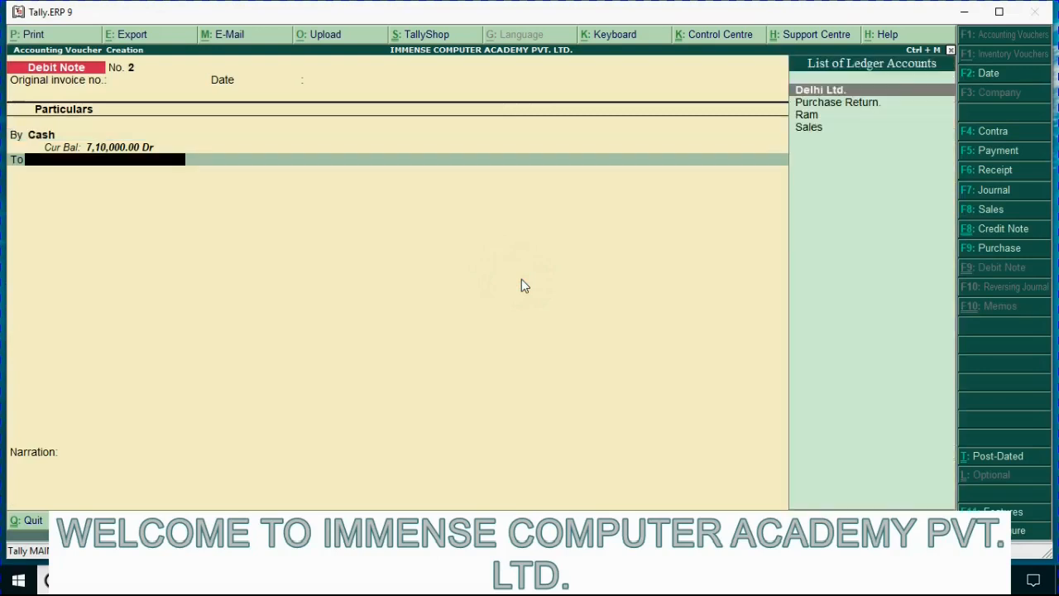
Credit the Purchase Return ledger with 10,000 in the debit note
key(Down)
key(Return)
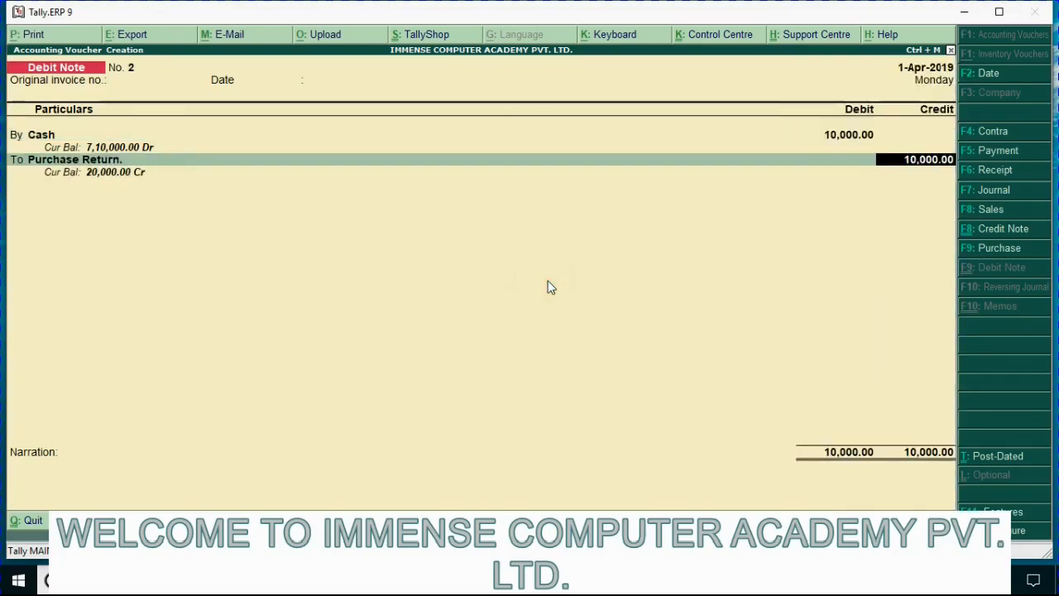
key(Return)
click(551, 279)
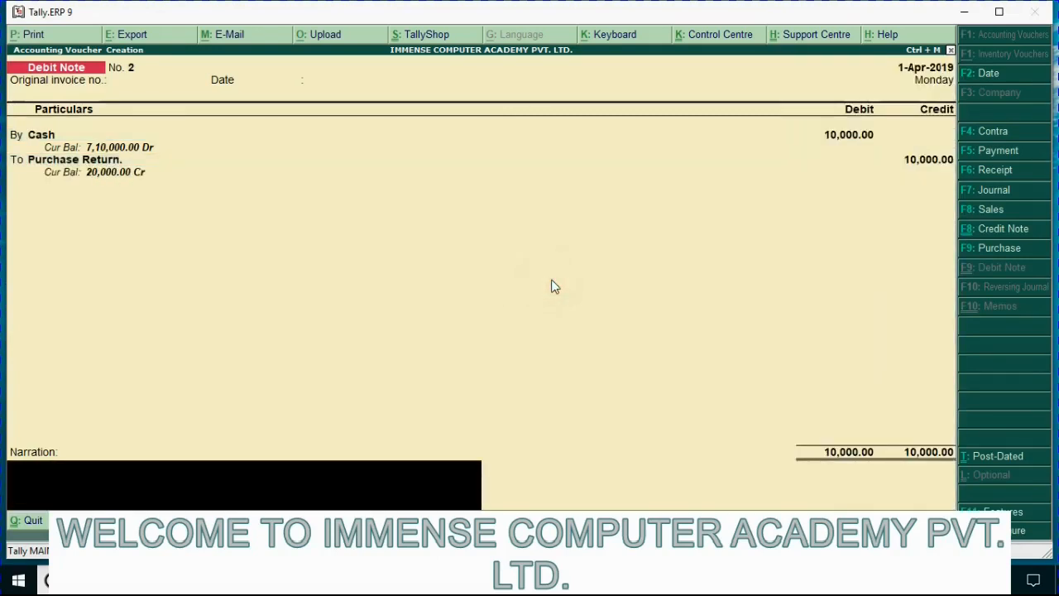
Enter the narration "Return Good by Cash" and save the debit note
text(Return)
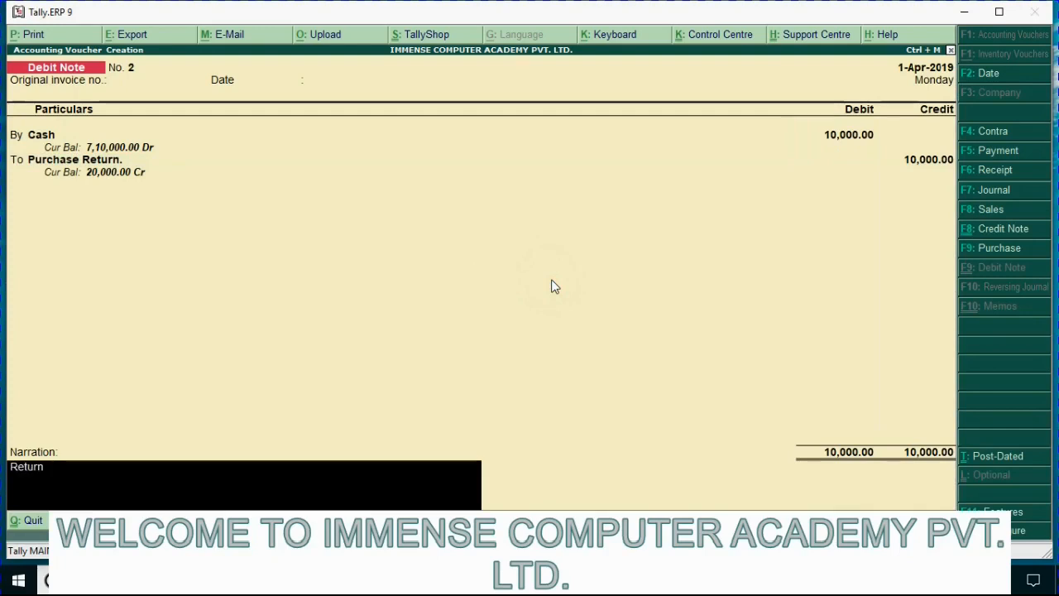
text( Good by CAs)
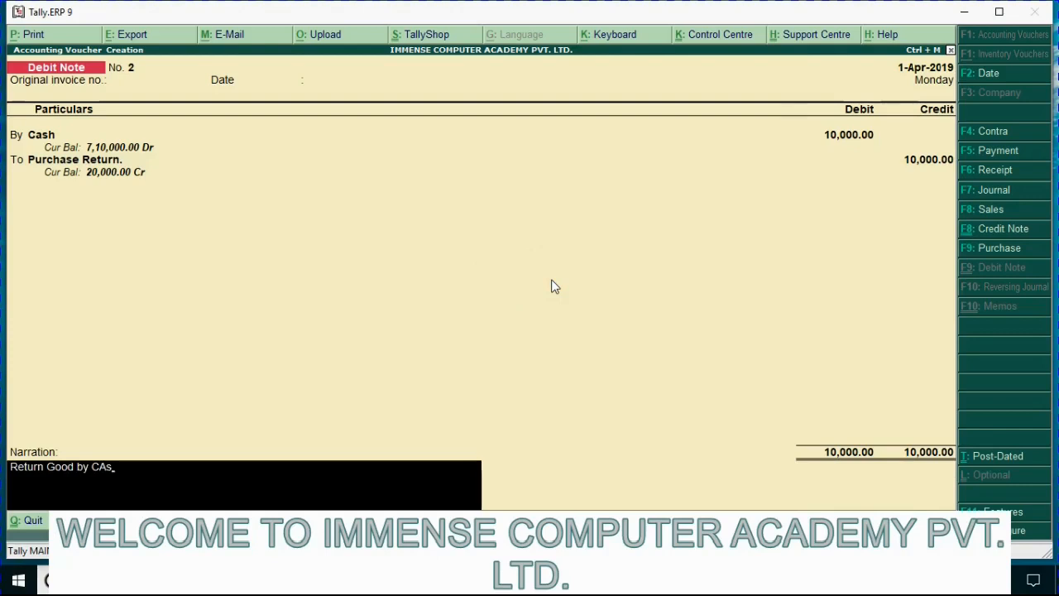
key(BackSpace)
key(BackSpace)
text(ash)
key(Return)
key(y)
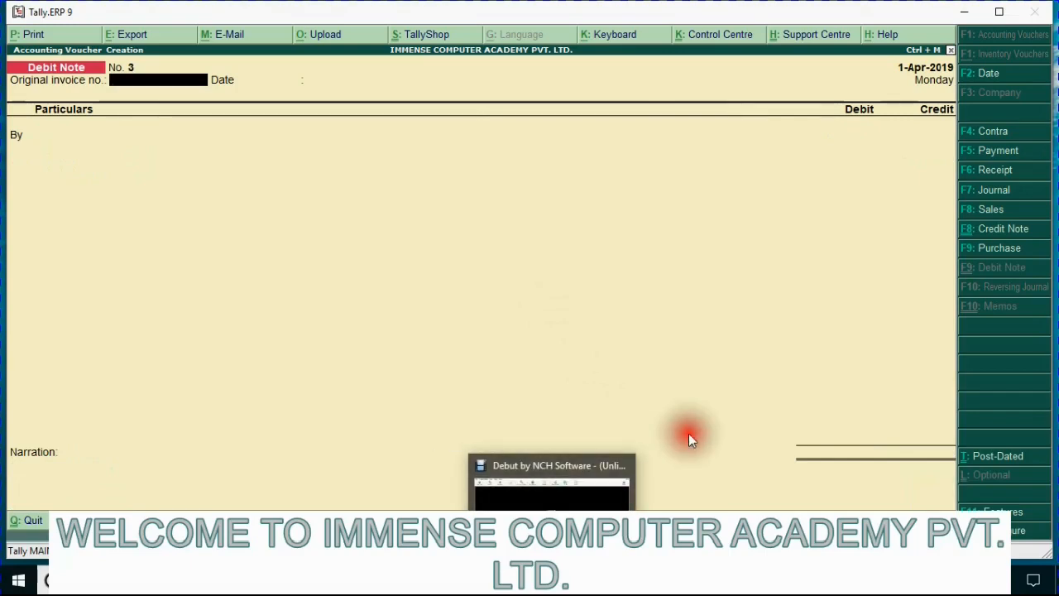
Quit the blank debit note and open the balance sheet in detailed view, moving down to Sundry Creditors
key(Escape)
key(y)
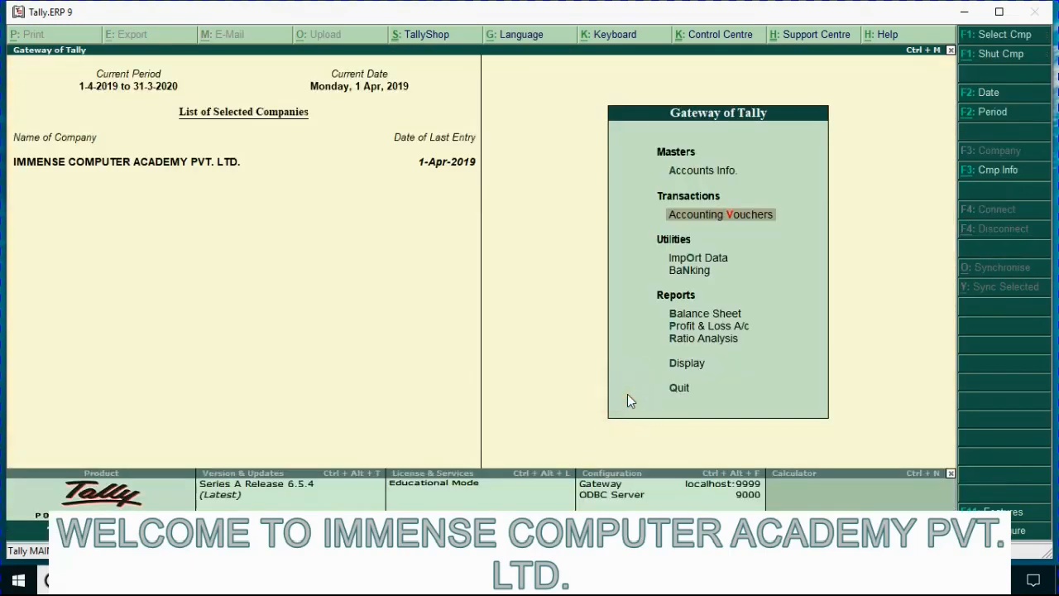
key(Down)
key(Down)
key(Down)
key(Return)
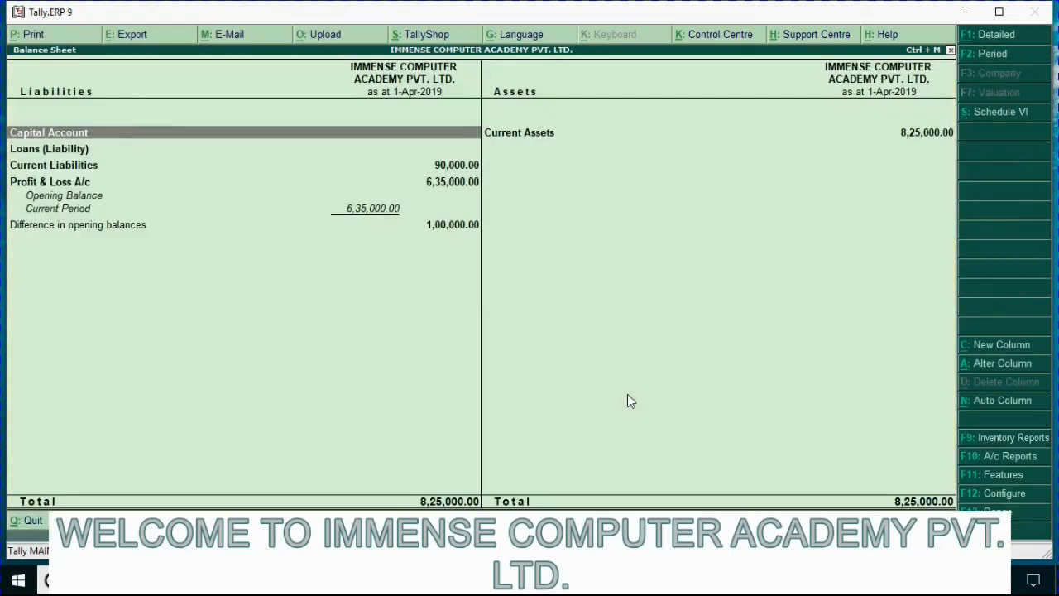
key(Down)
key(Down)
key(Down)
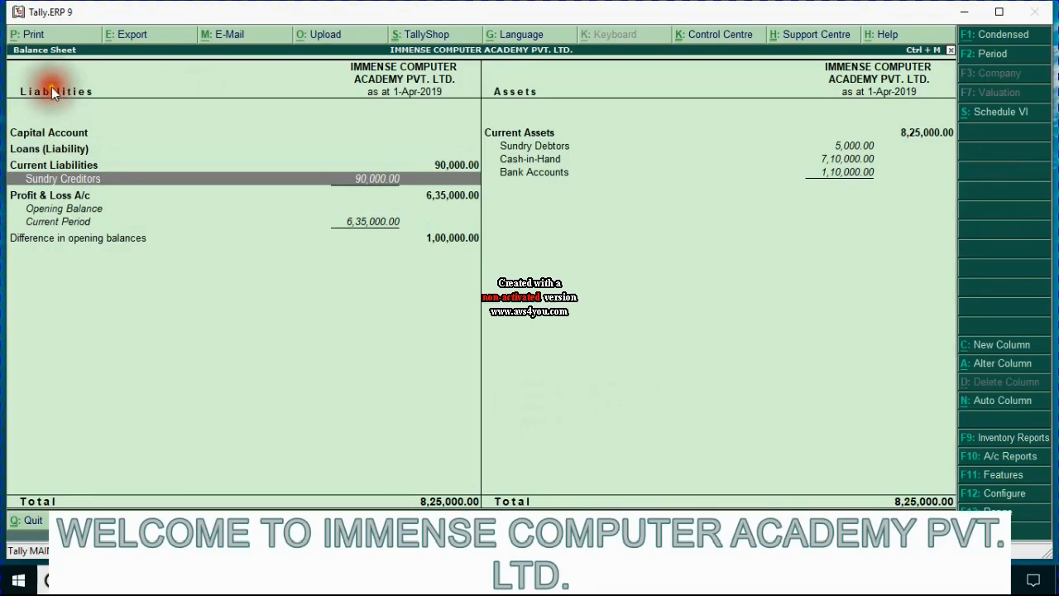
Open Delhi Ltd.'s monthly summary from Sundry Creditors, check its April debit and closing balance, and return to the balance sheet
click(79, 184)
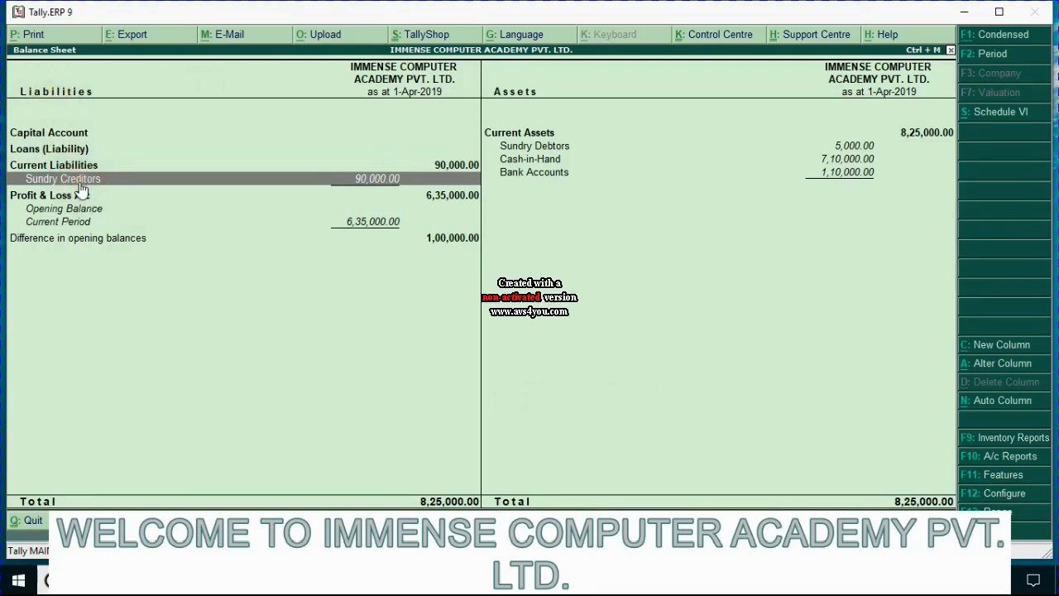
click(80, 186)
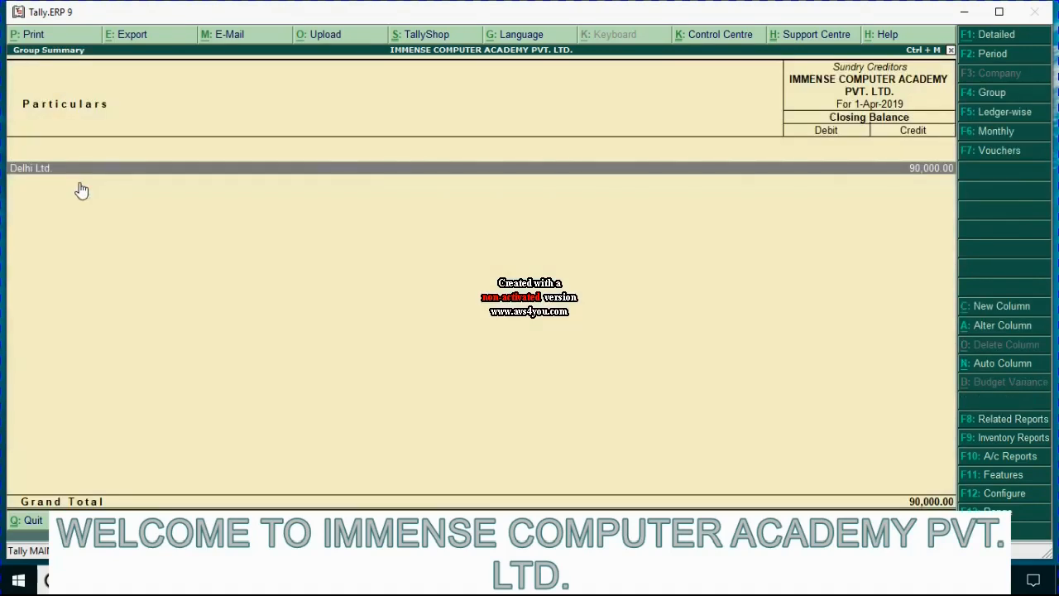
click(46, 178)
click(46, 178)
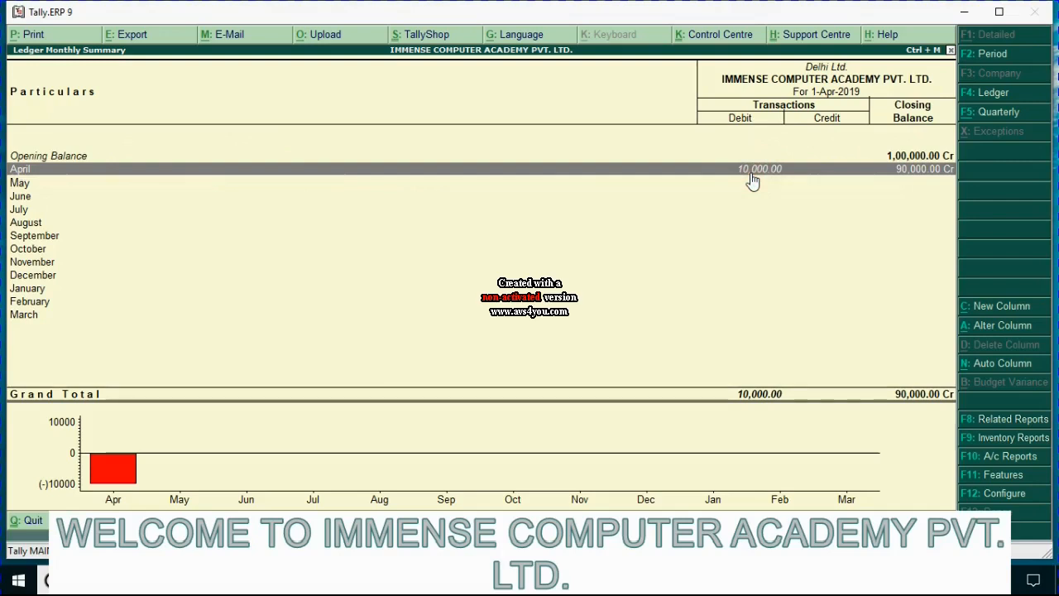
click(889, 170)
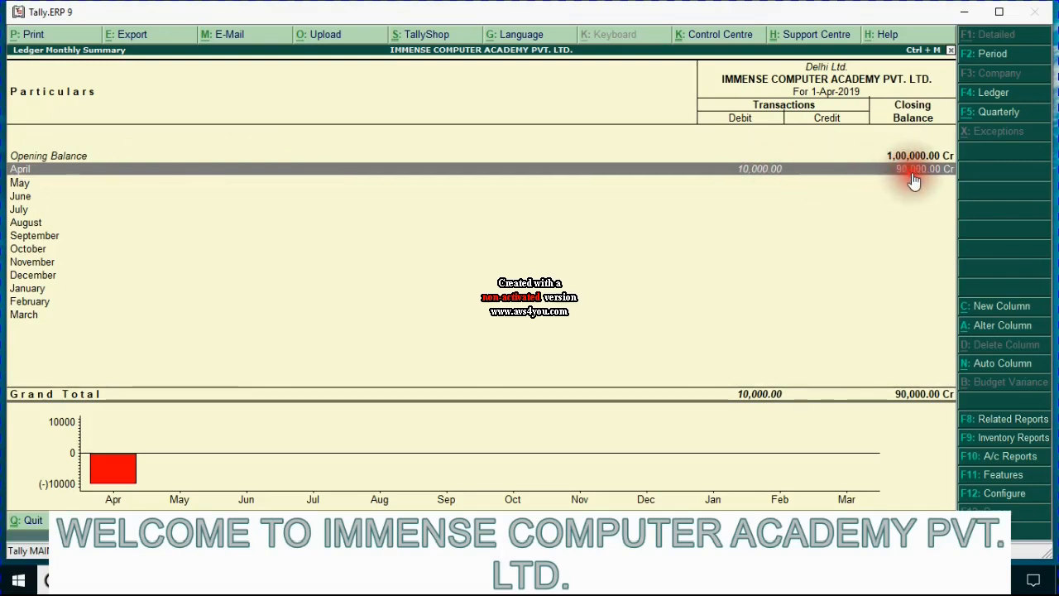
click(902, 170)
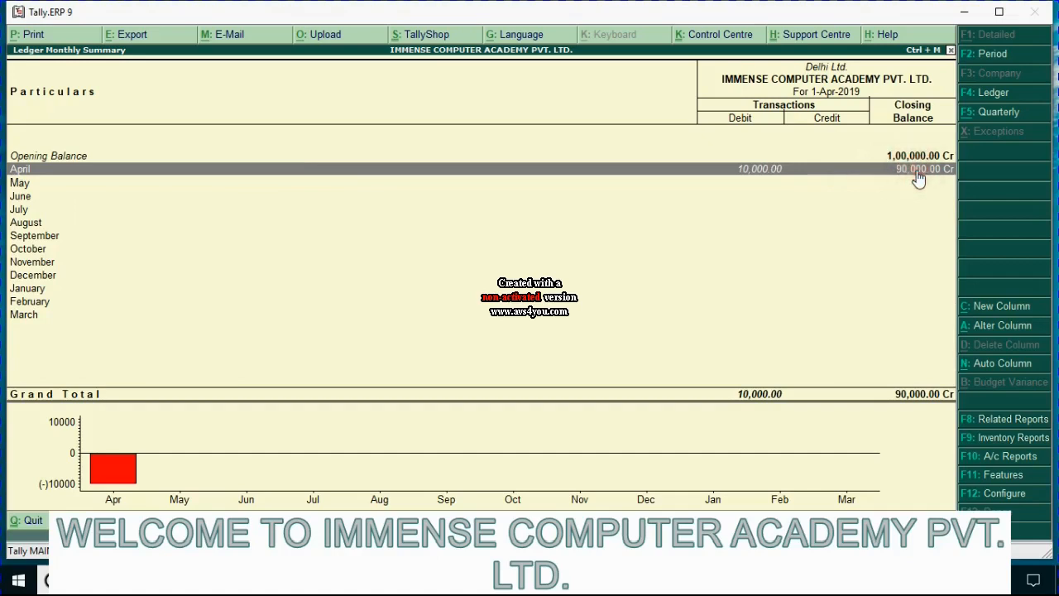
key(Escape)
key(Escape)
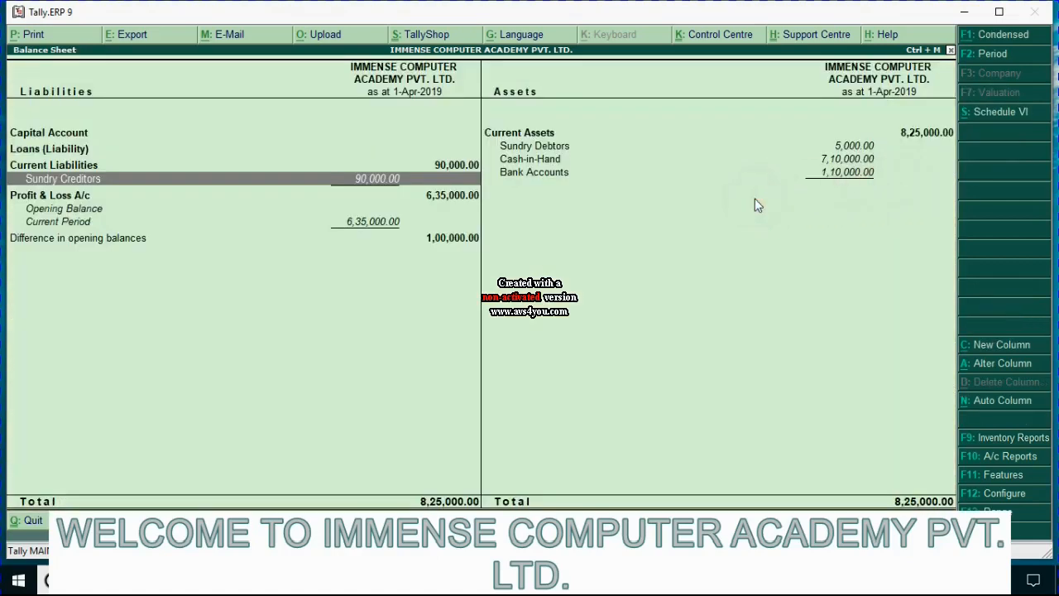
Open the Cash ledger from Cash-in-Hand and list its April vouchers
click(551, 163)
click(550, 163)
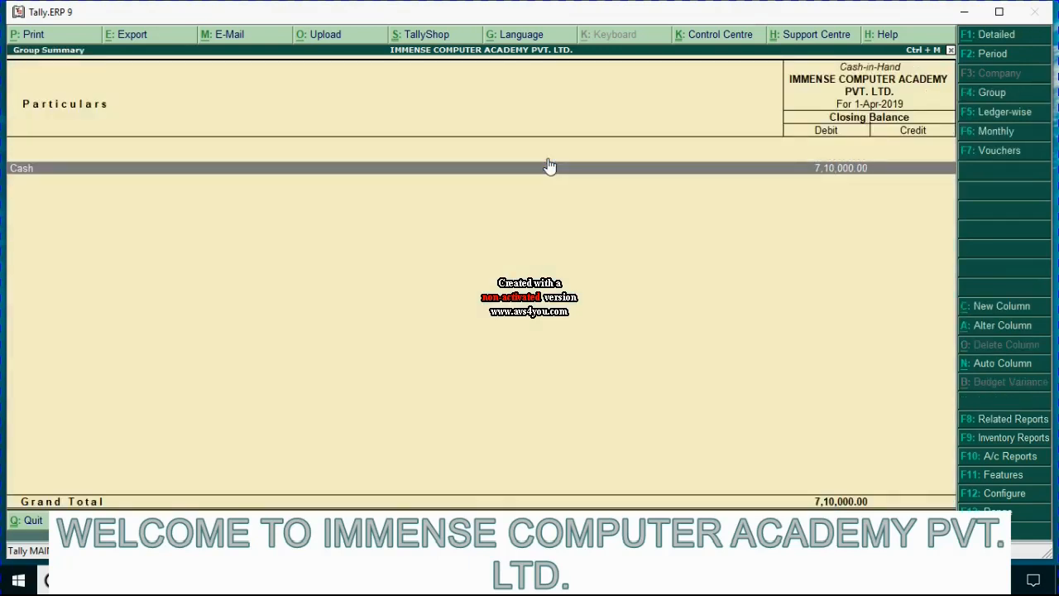
click(550, 167)
click(902, 174)
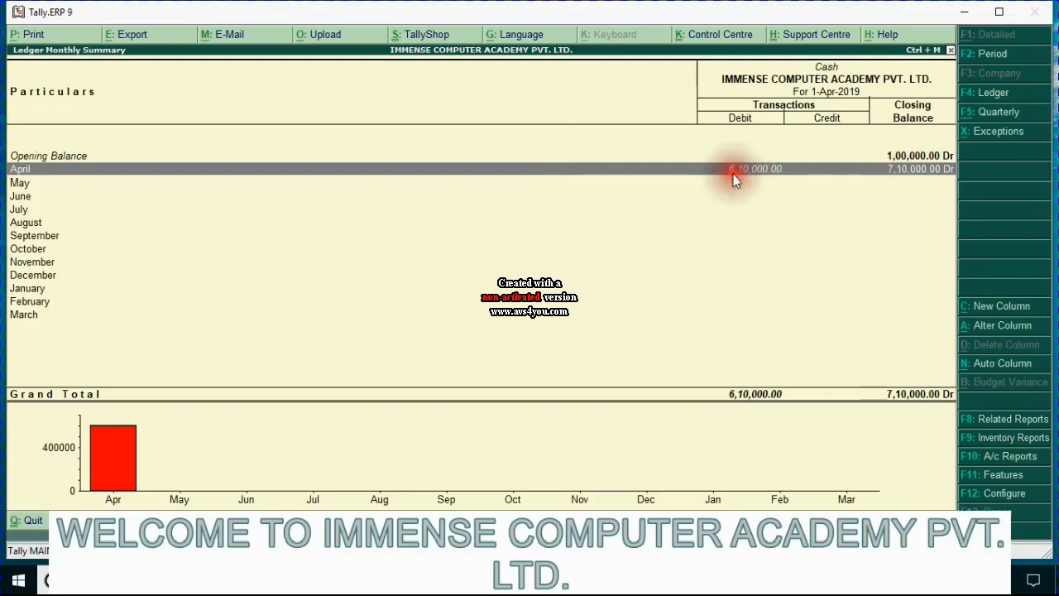
click(755, 176)
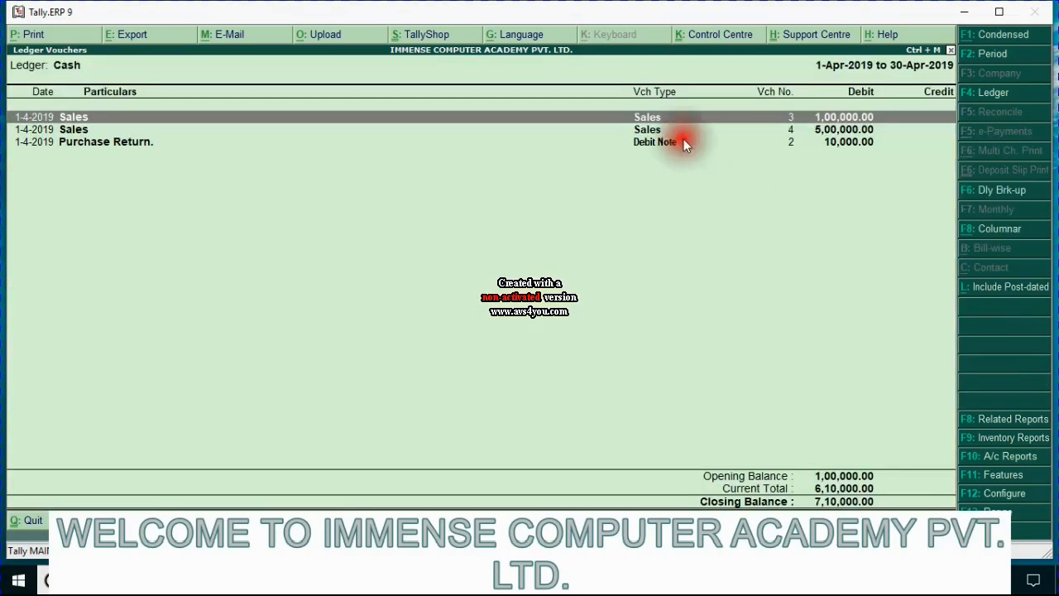
Examine the Purchase Return debit note's voucher type and amount in the Cash ledger, and go back to the balance sheet
click(642, 146)
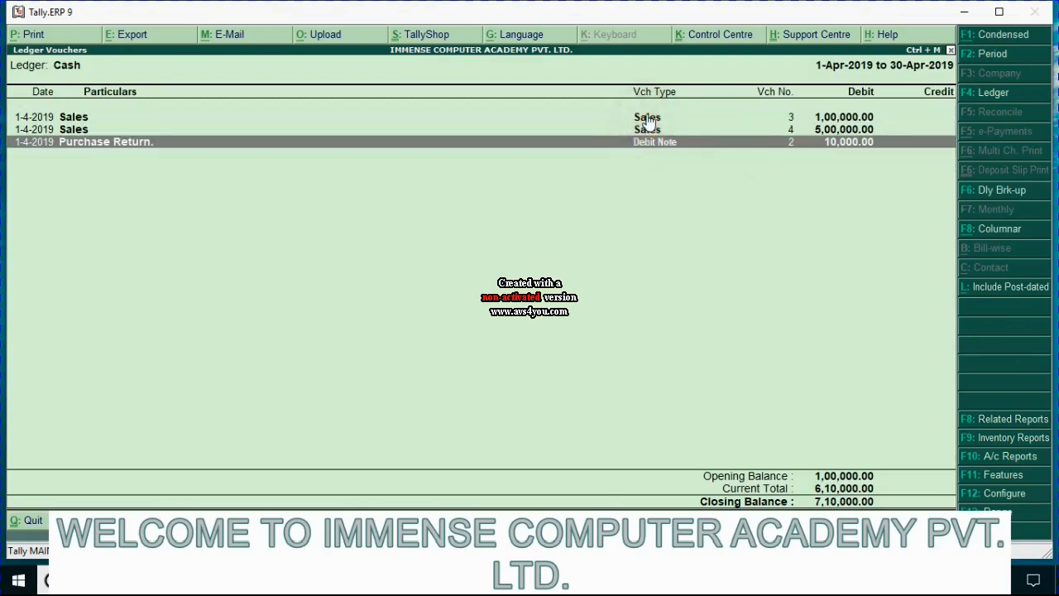
click(609, 142)
click(764, 163)
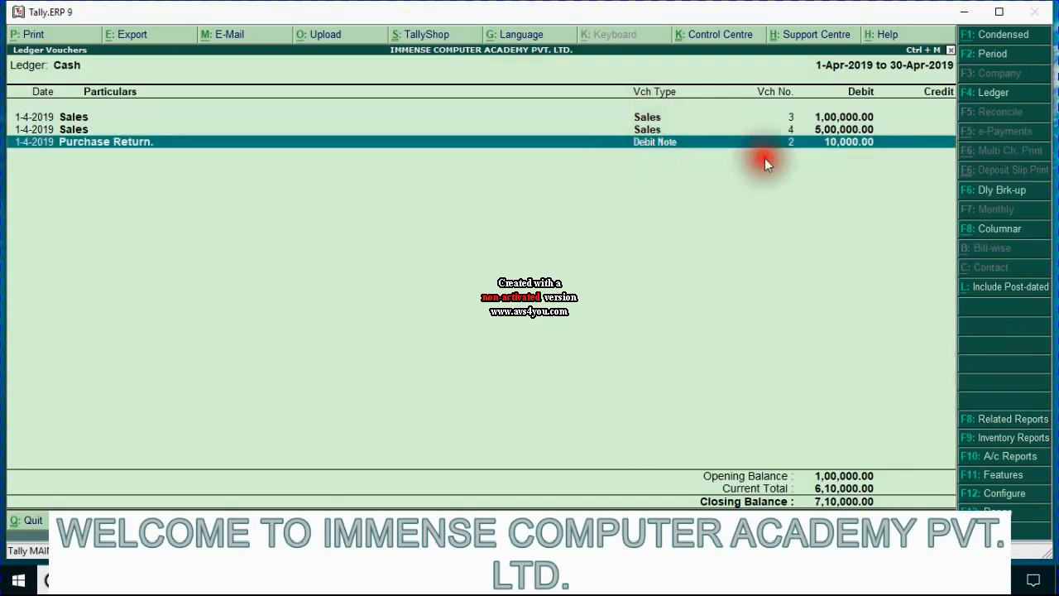
click(834, 131)
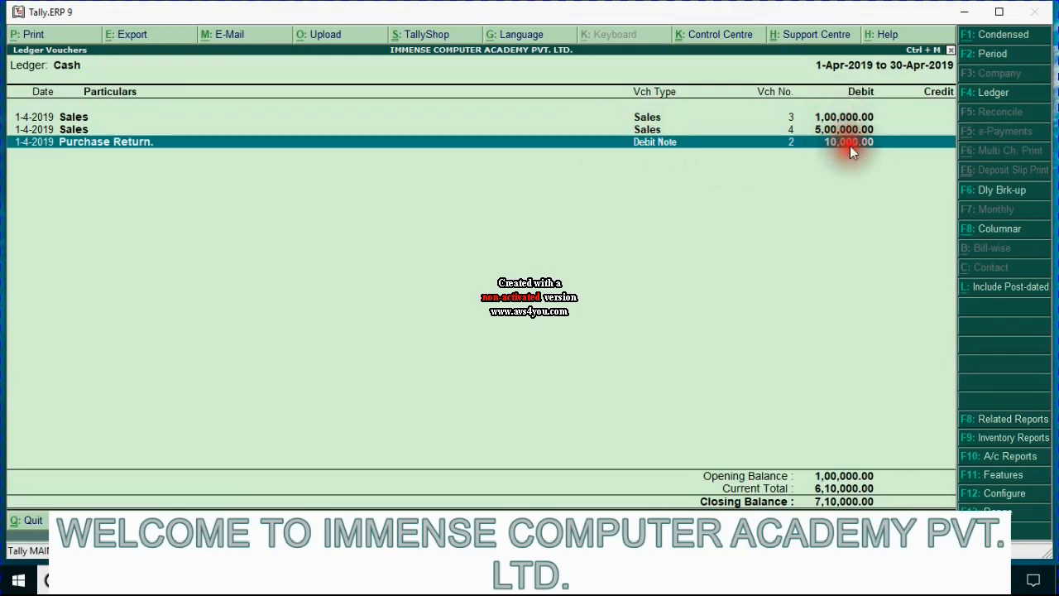
key(Escape)
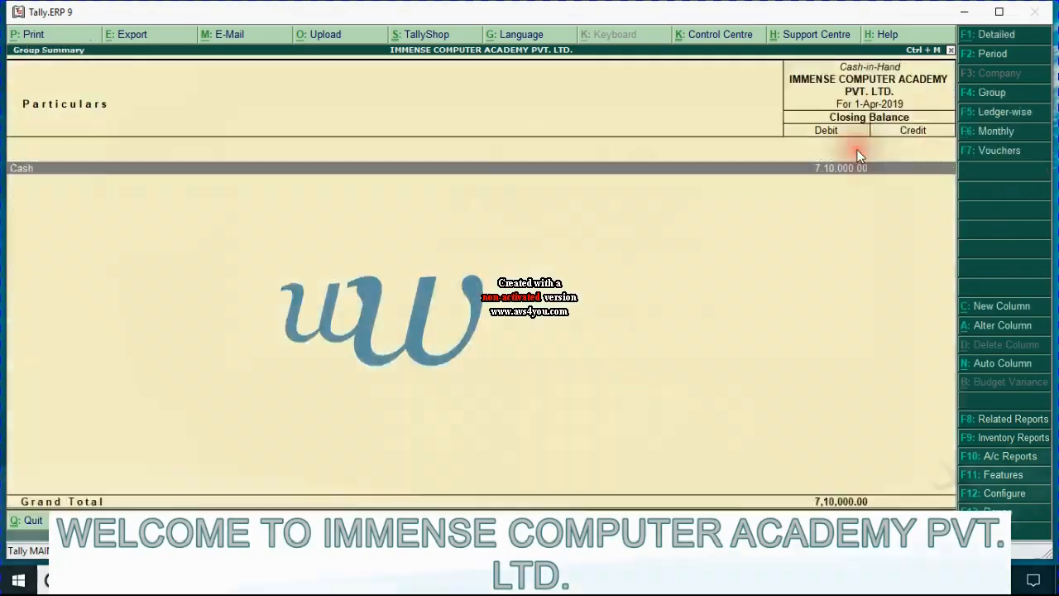
key(Escape)
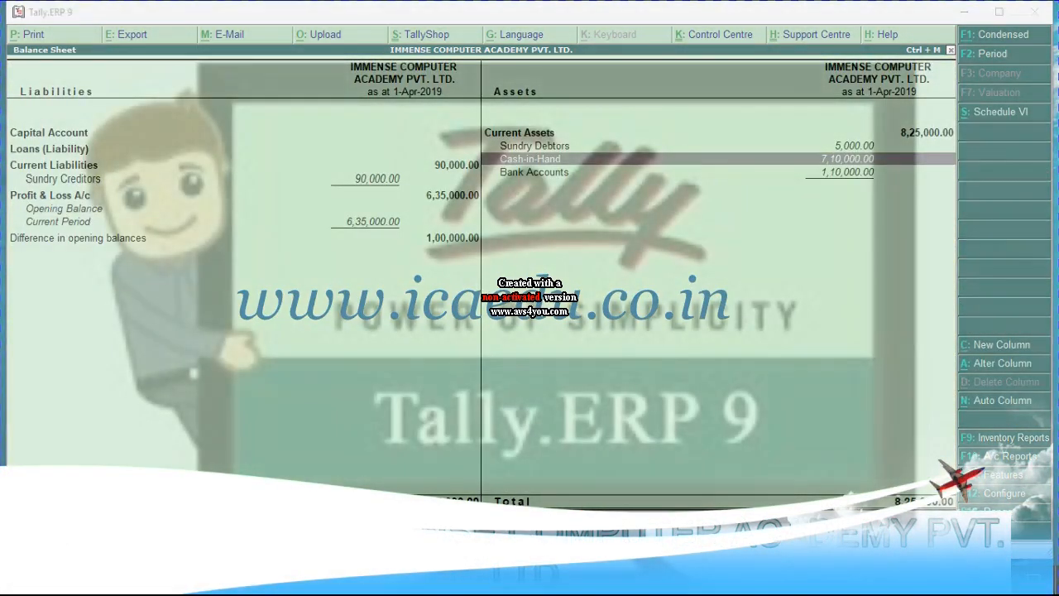
key(alt+Tab)
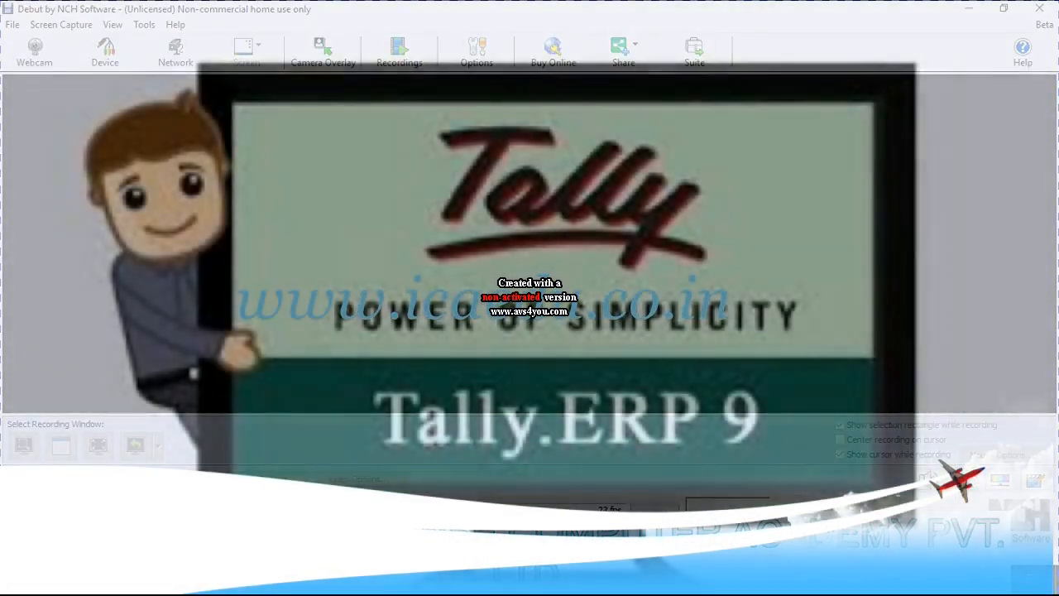